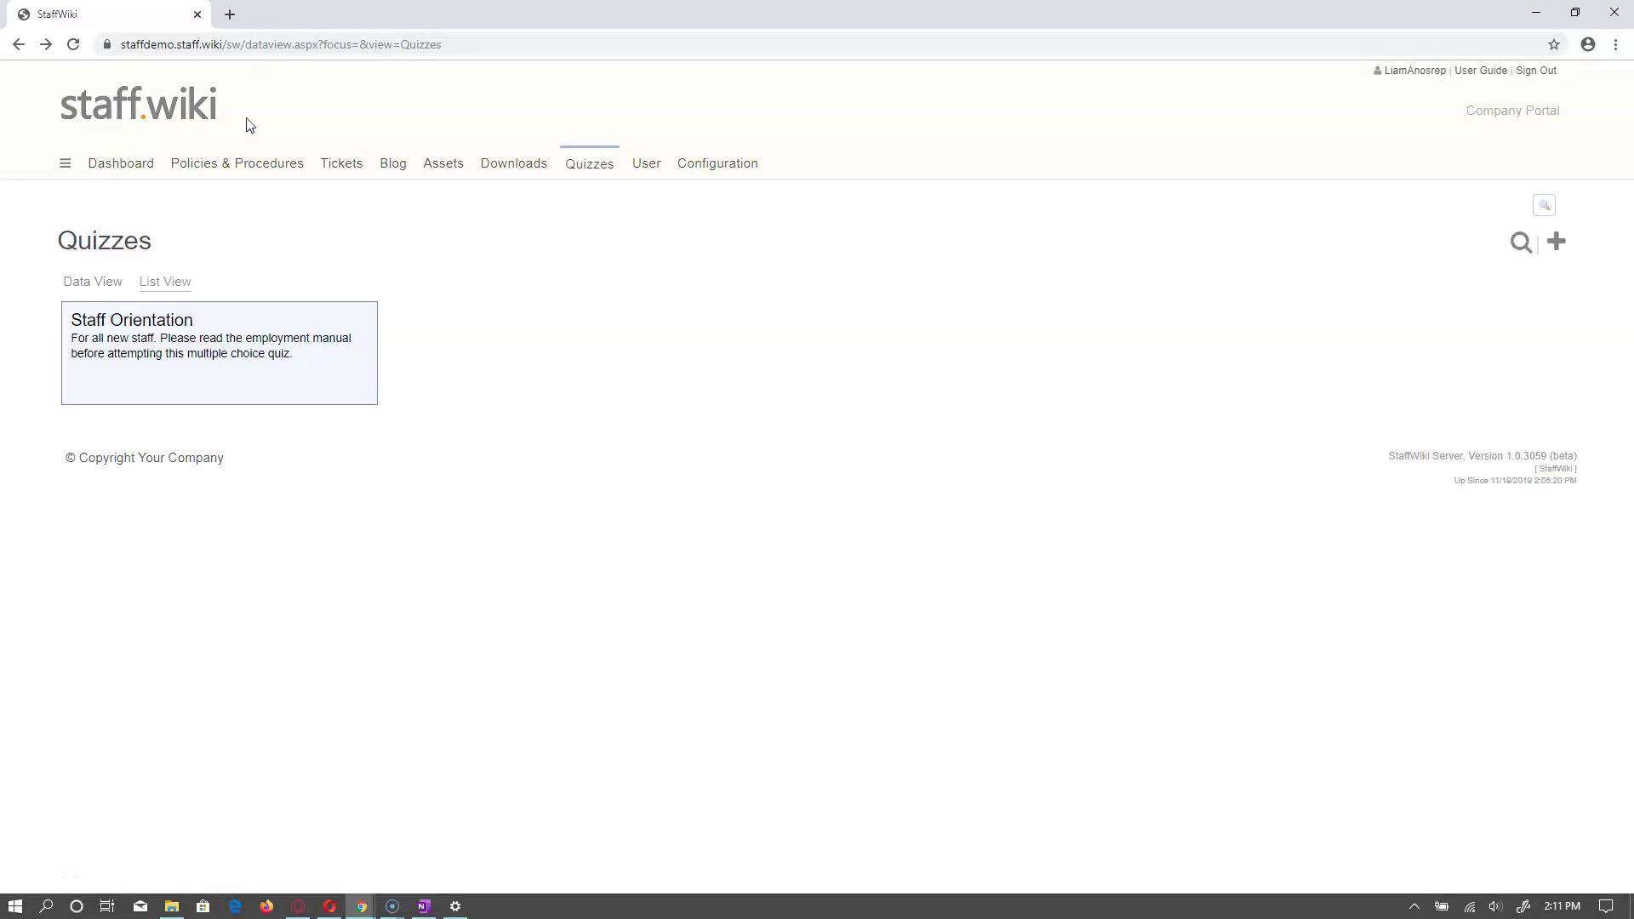
Open the Staff Orientation quiz and answer questions 2 to 4 with "5", "What you had for lunch" and "Use the Whistleblower form."
left_click(226, 378)
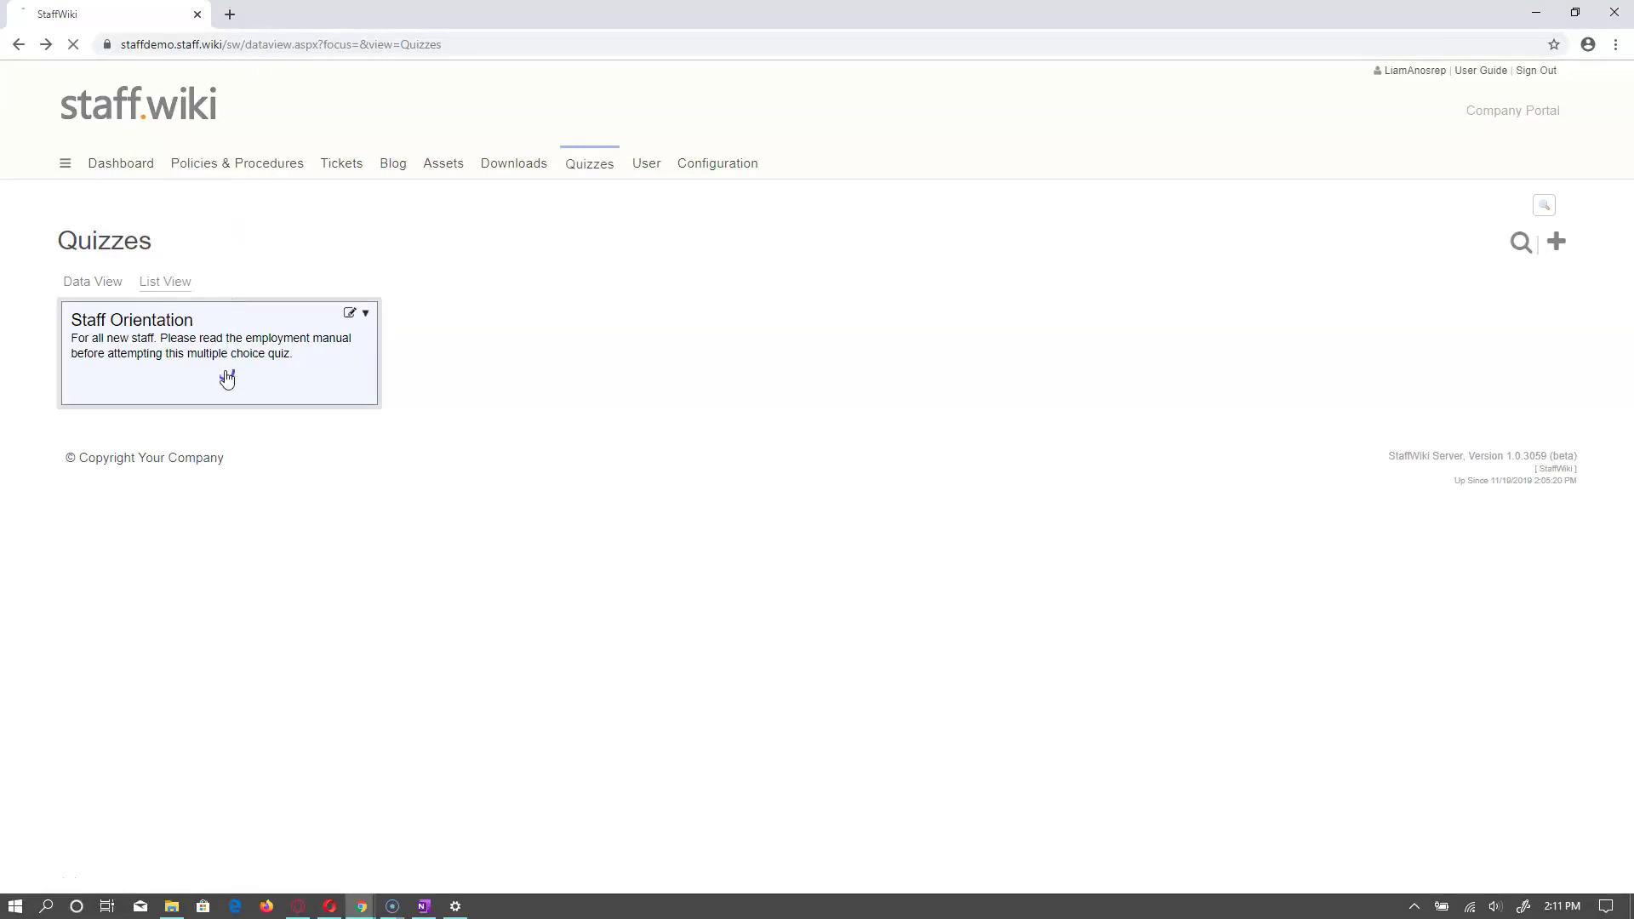
scroll(223, 378, "down", 2)
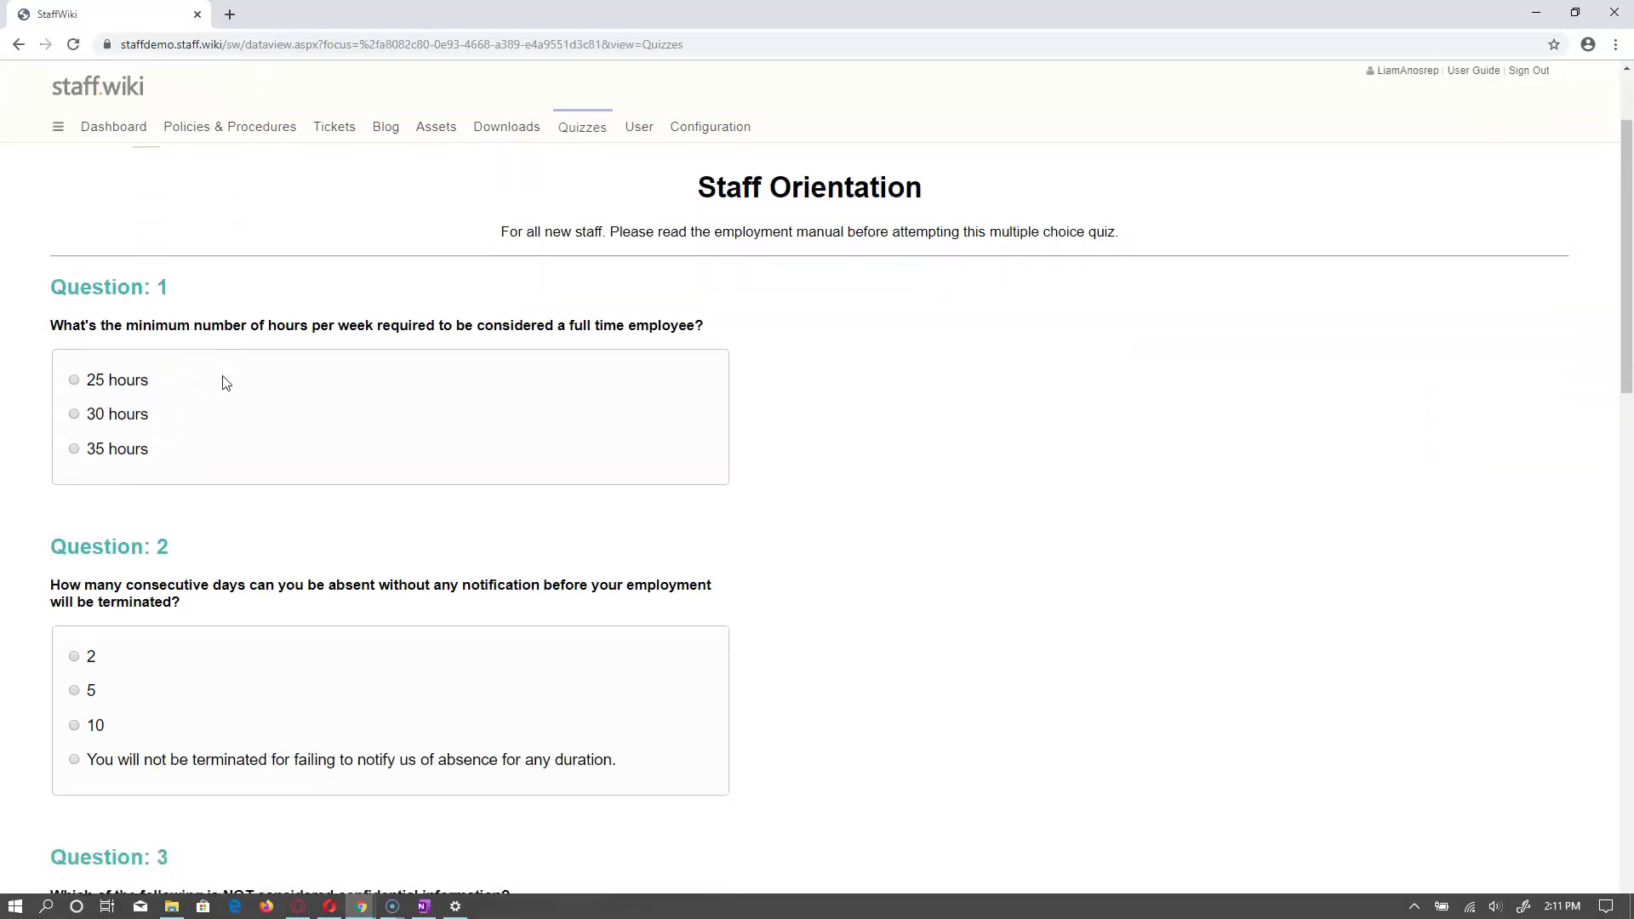
scroll(112, 433, "down", 3)
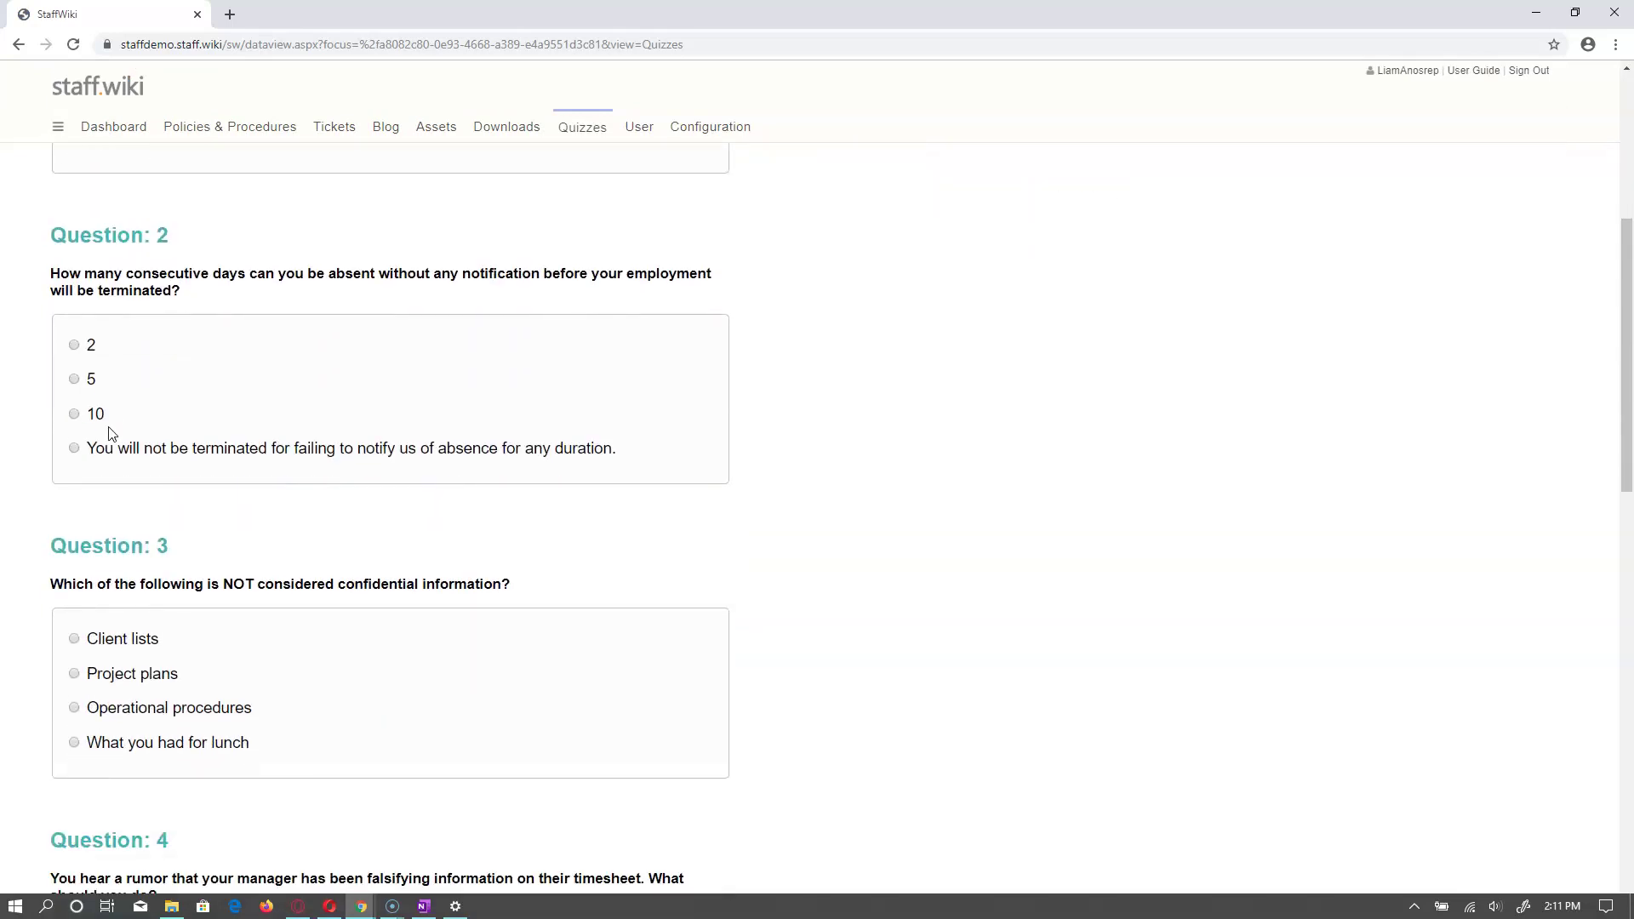
left_click(87, 383)
left_click(236, 752)
scroll(299, 742, "down", 1)
scroll(300, 743, "down", 3)
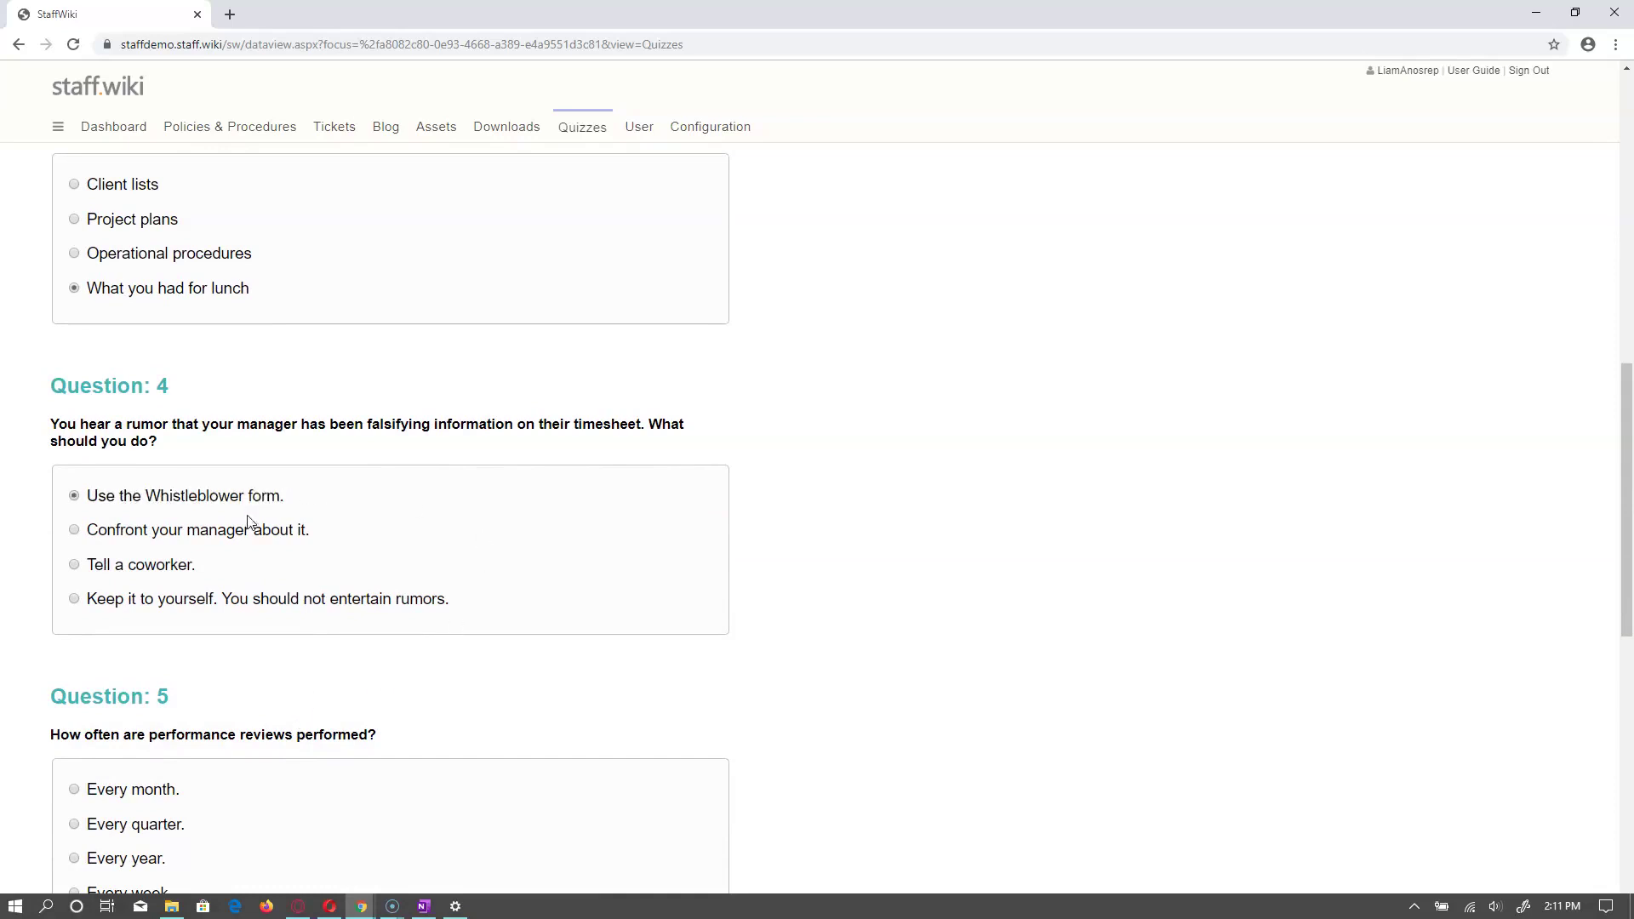
Answer questions 5 to 7 with "Every quarter", "Certain staff can work from home once per month, maximum" and "Cell phones are shared between business and personal use"
scroll(252, 686, "down", 2)
scroll(252, 686, "down", 1)
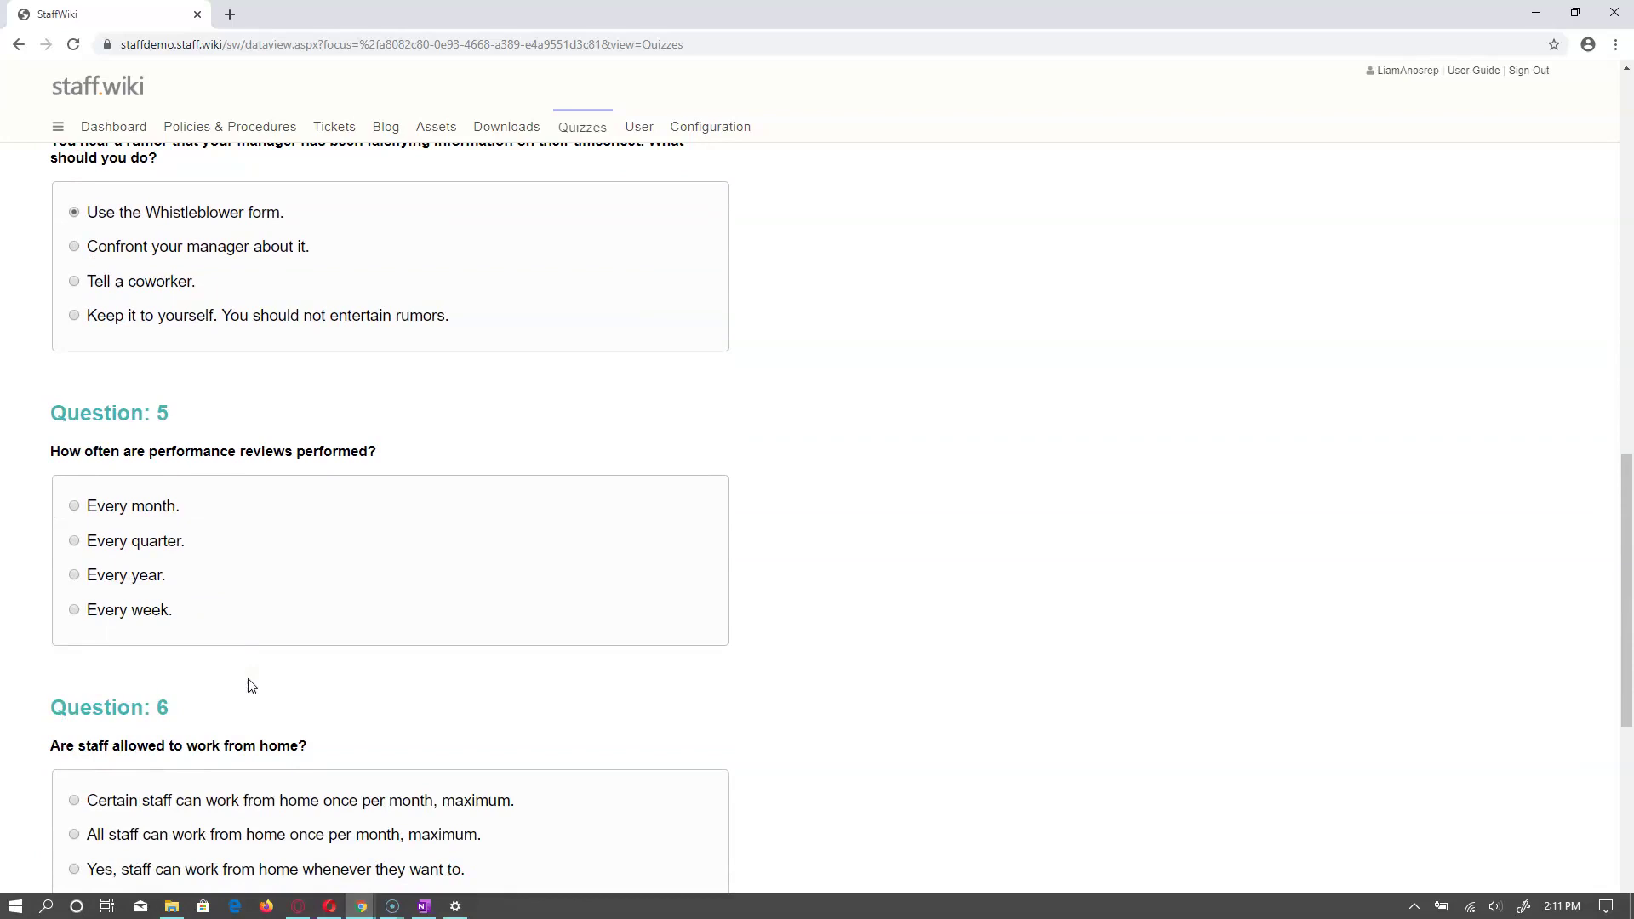
left_click(177, 542)
scroll(278, 631, "down", 1)
scroll(282, 635, "down", 2)
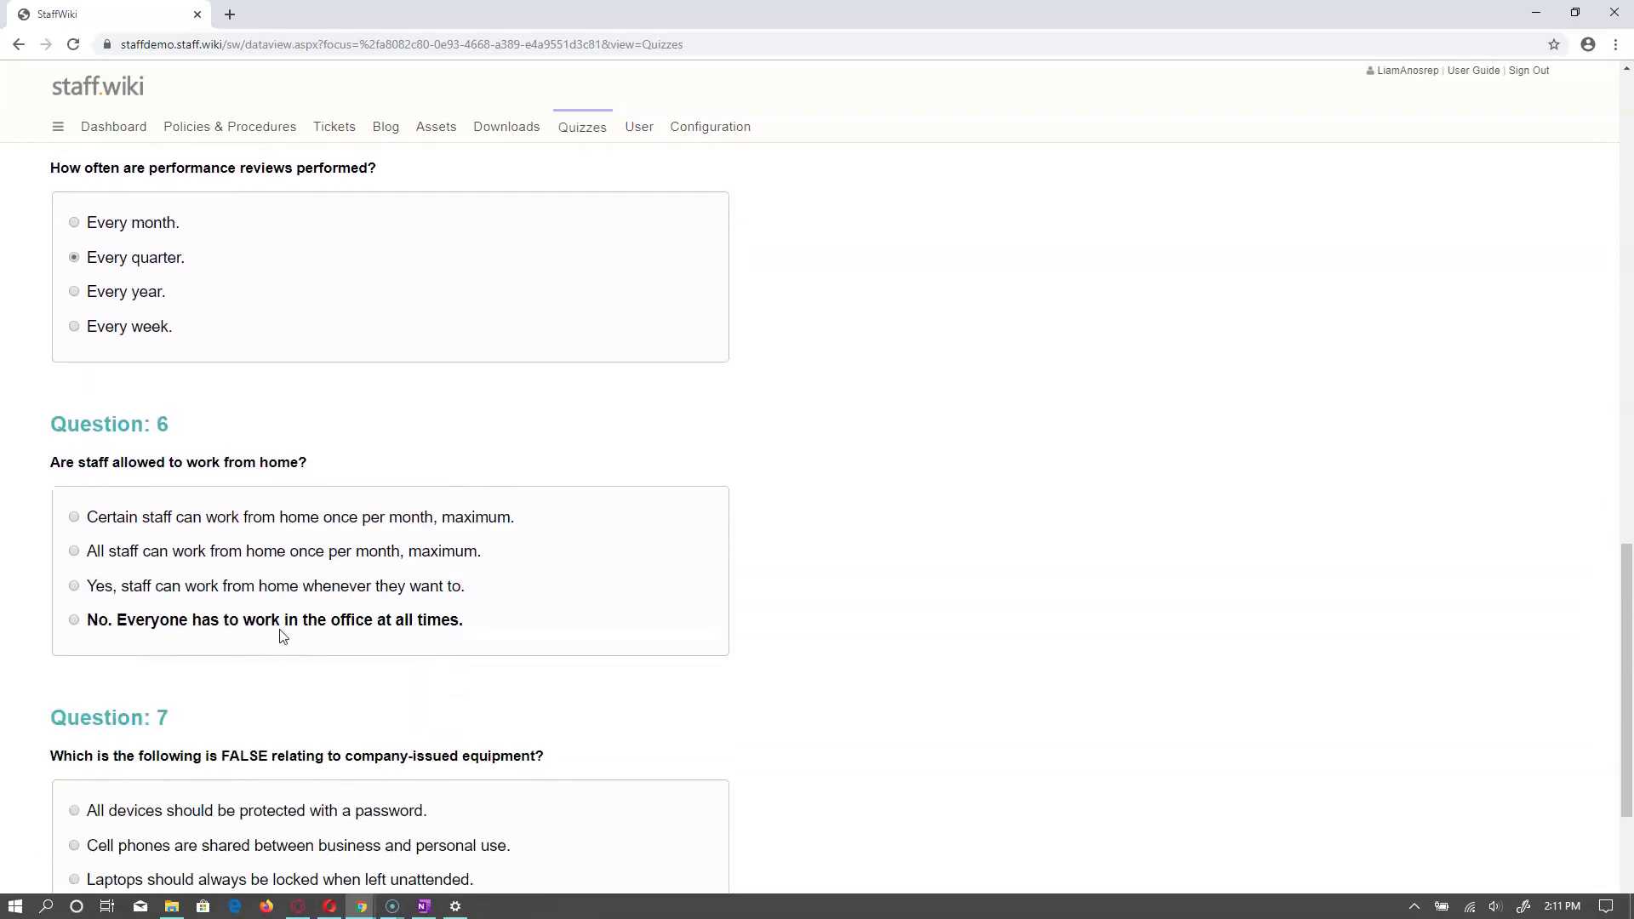
left_click(153, 521)
scroll(255, 655, "down", 3)
scroll(257, 655, "down", 1)
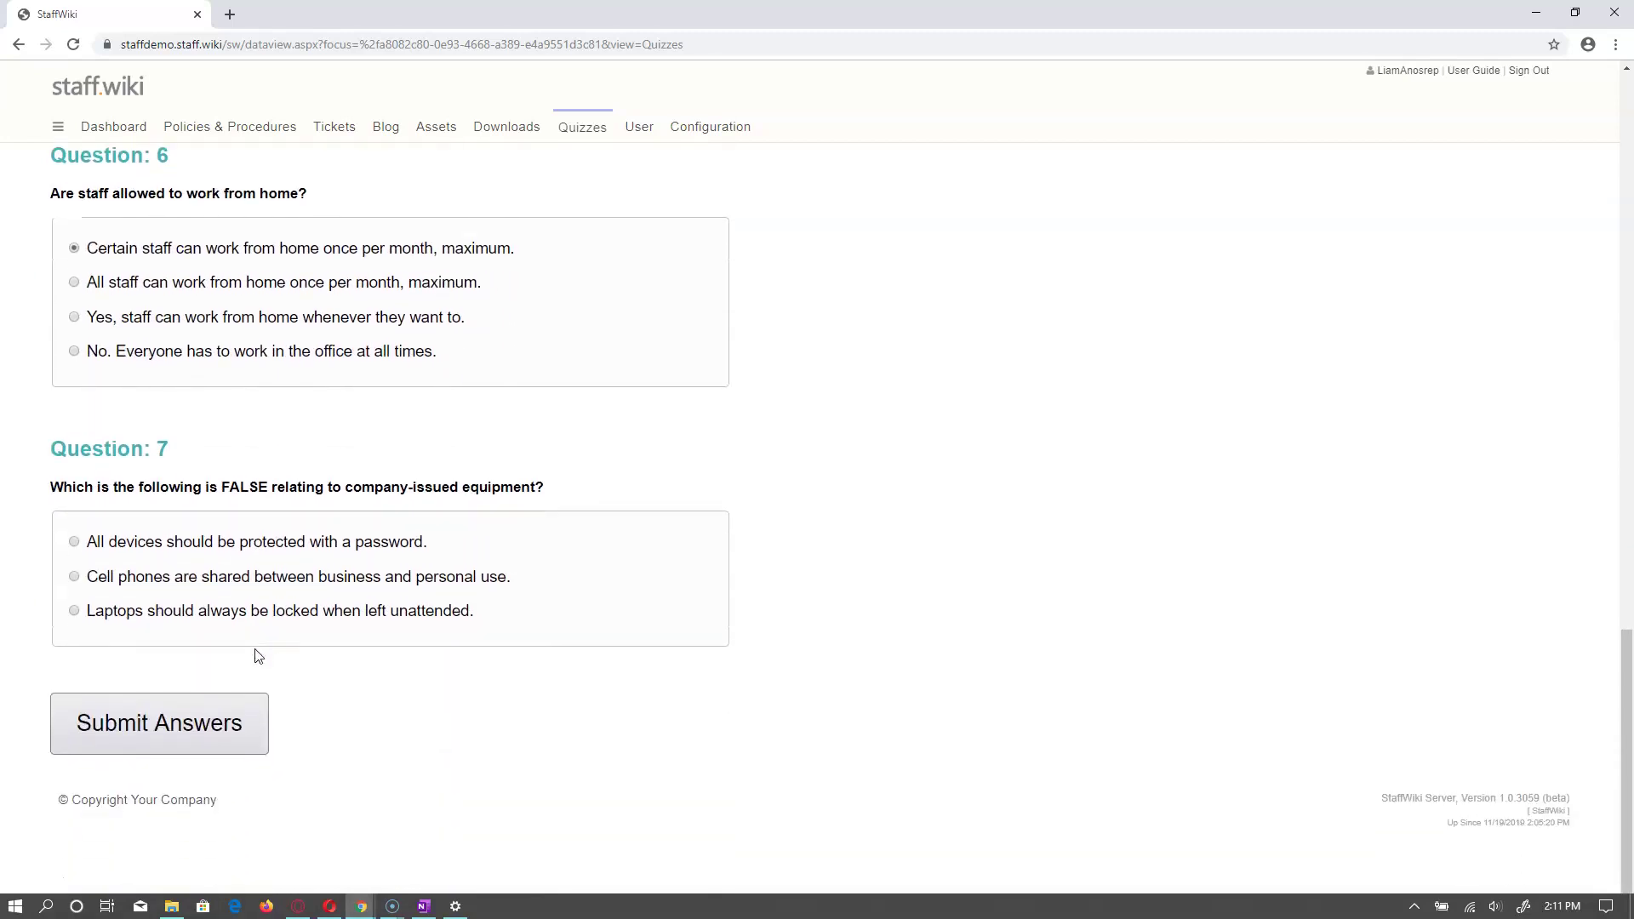
left_click(215, 578)
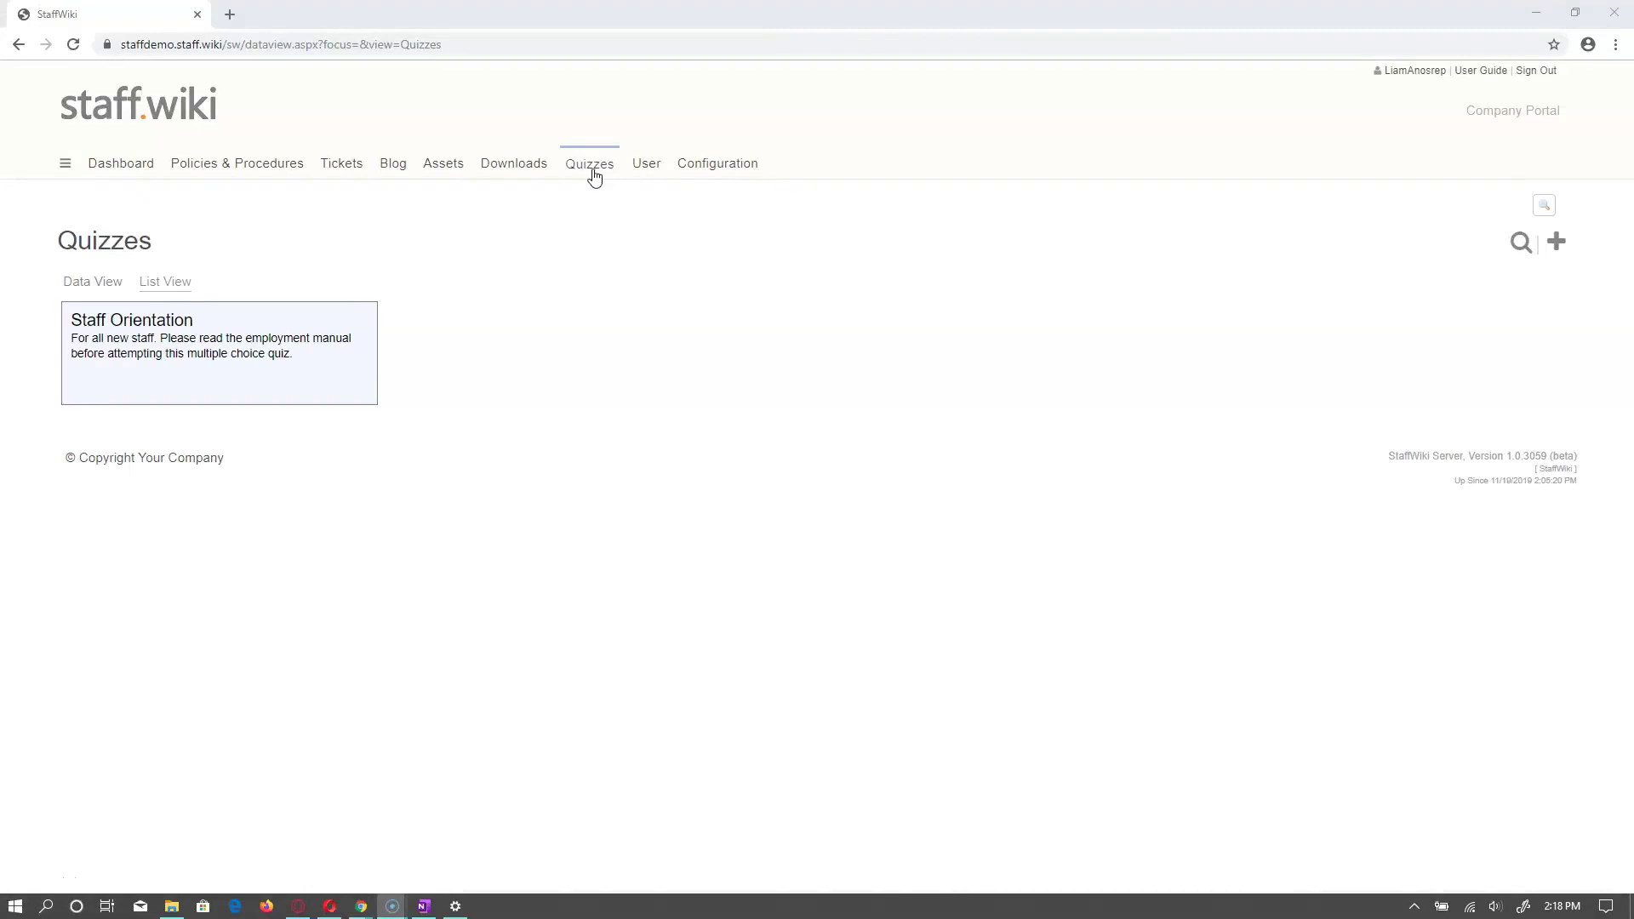
Create a new quiz named "Data Security Policies", leaving Limit Retakes at No and Required Percentage at 100
left_click(1556, 247)
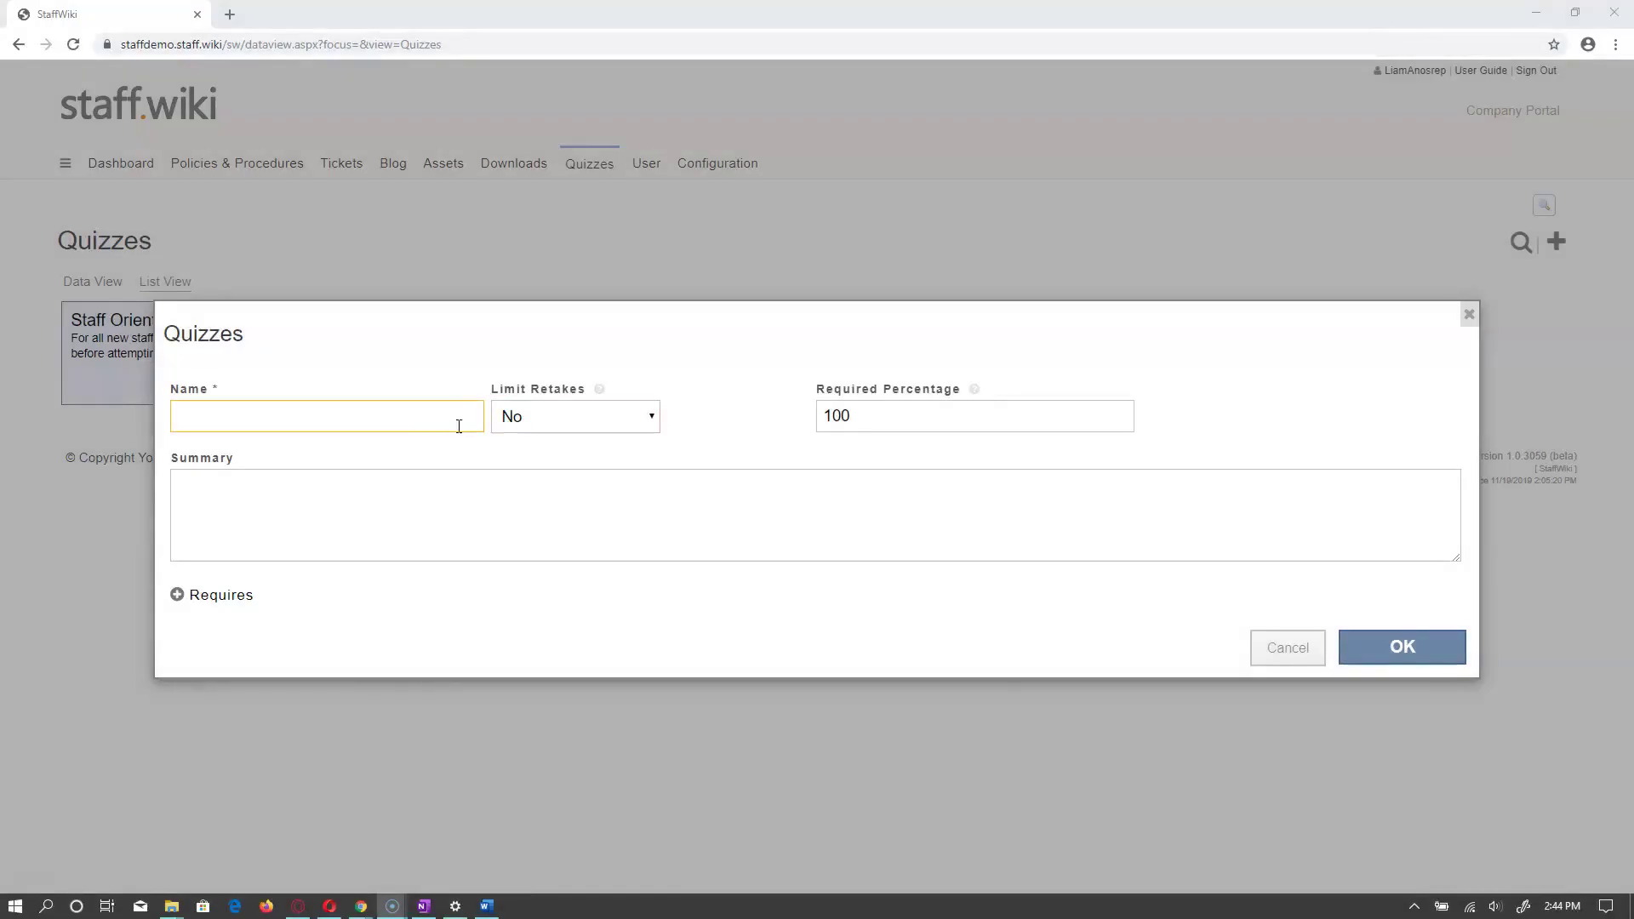
left_click(424, 428)
type("Data Security Policies")
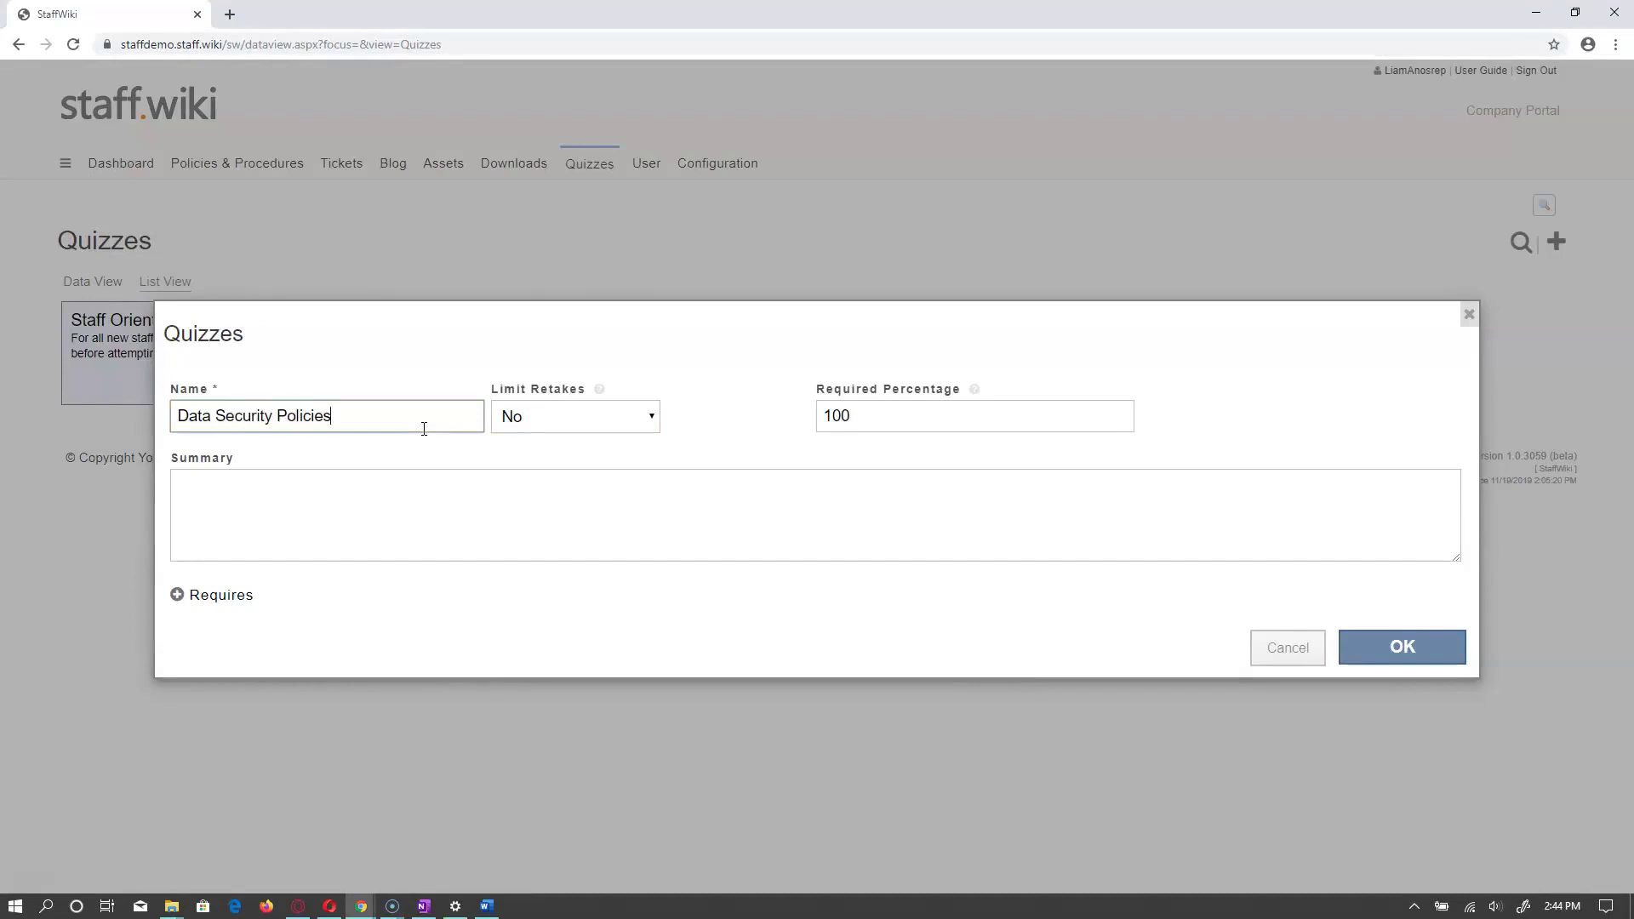
left_click(653, 419)
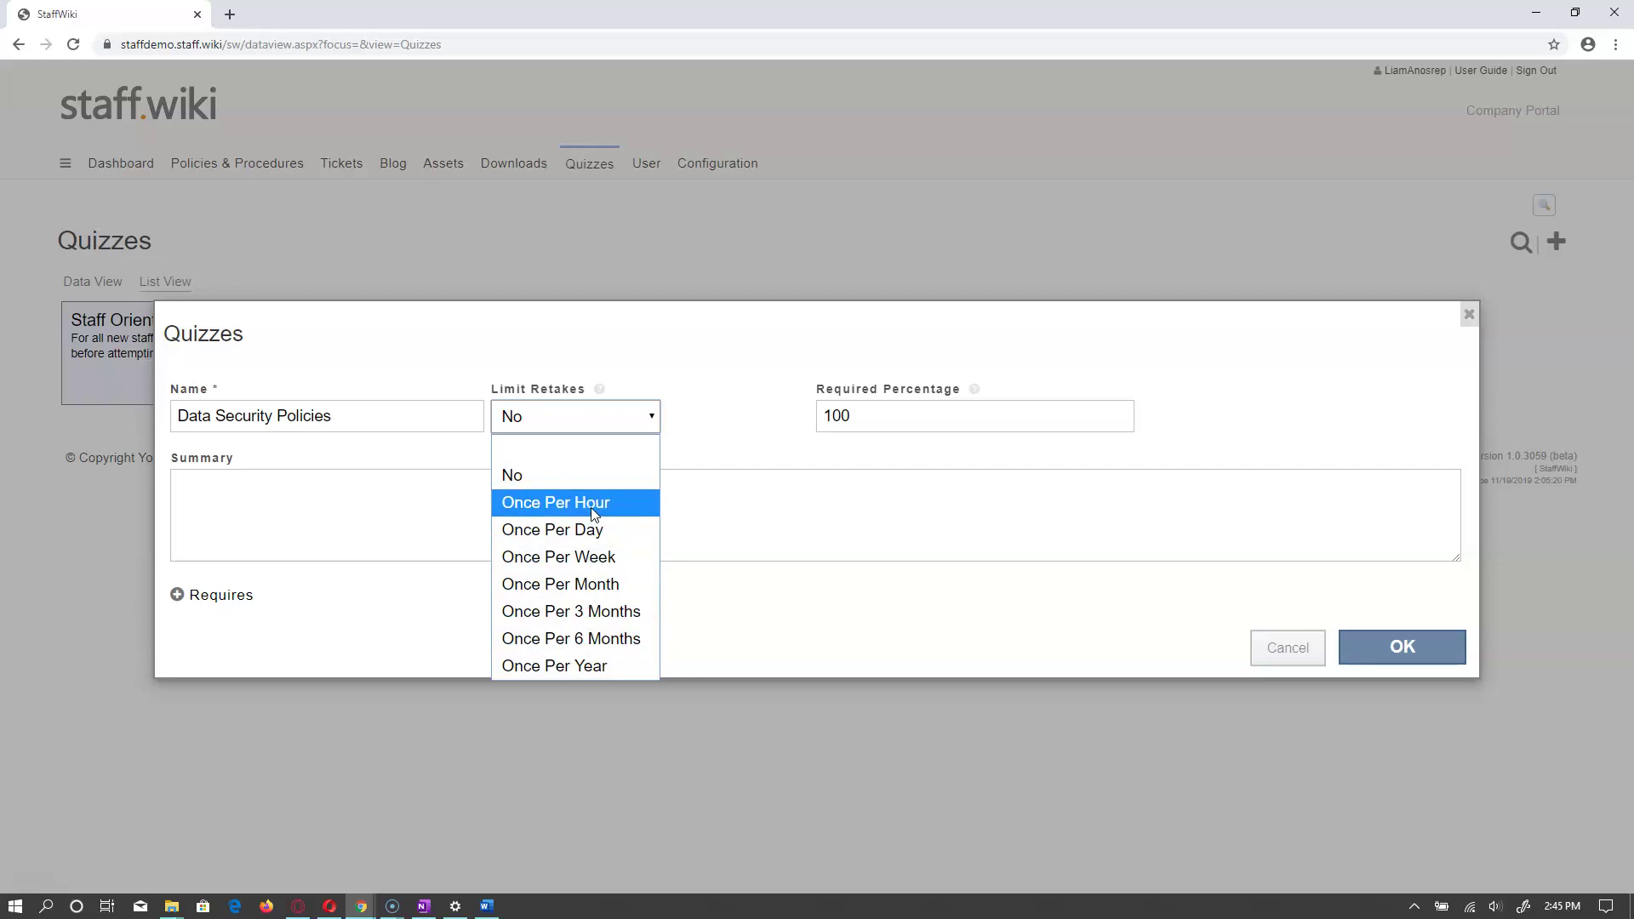
left_click(686, 424)
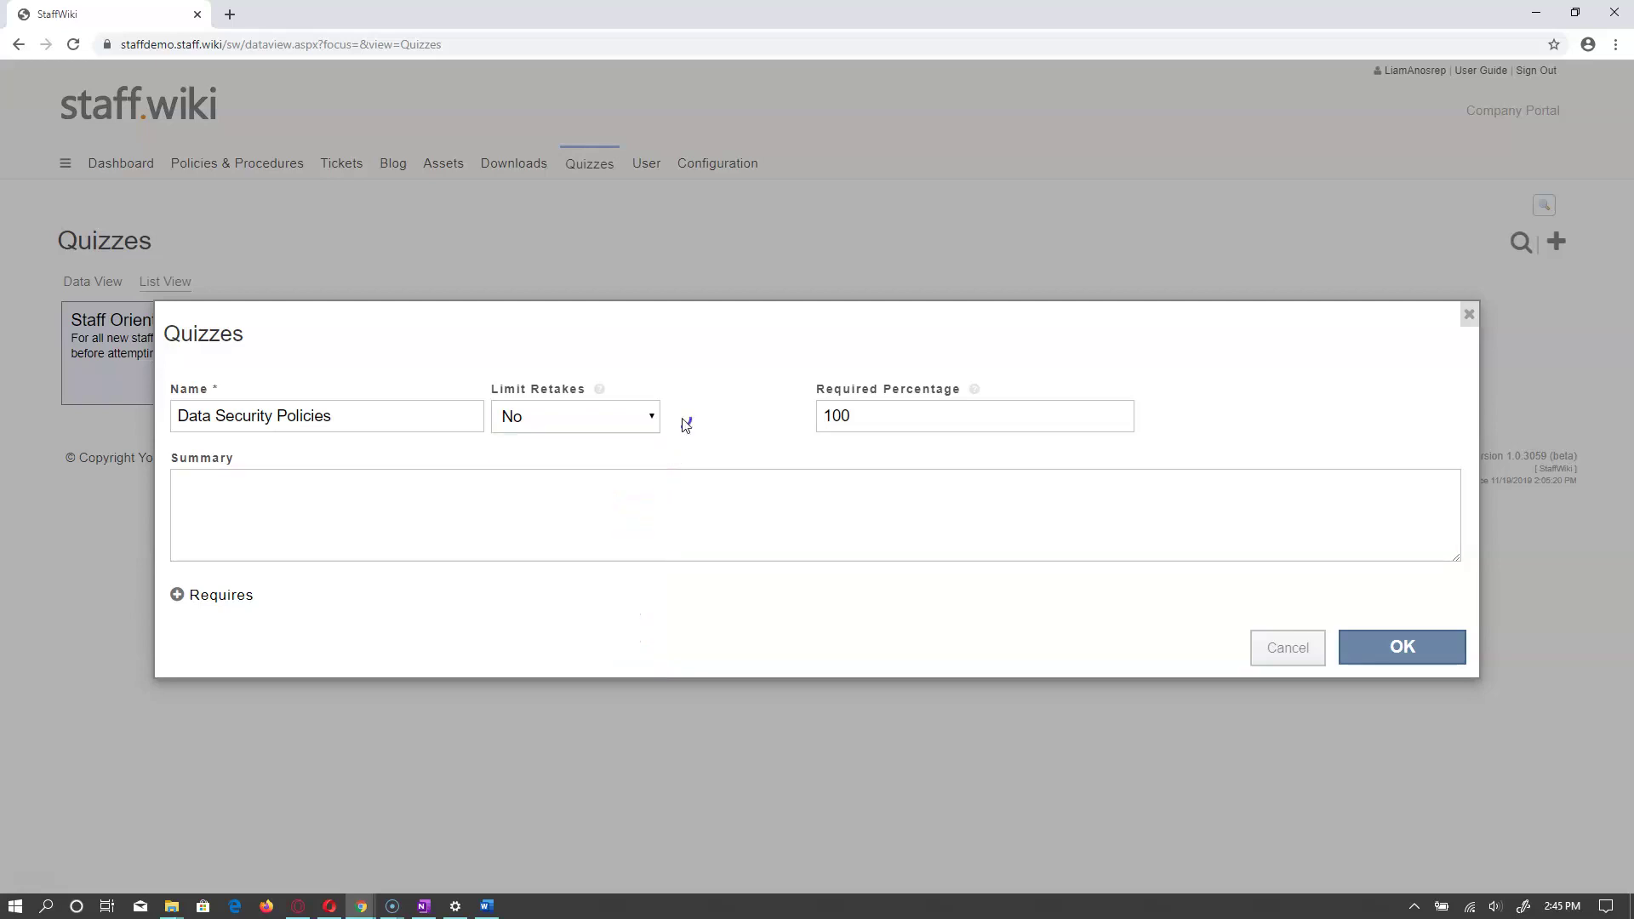
left_click(833, 414)
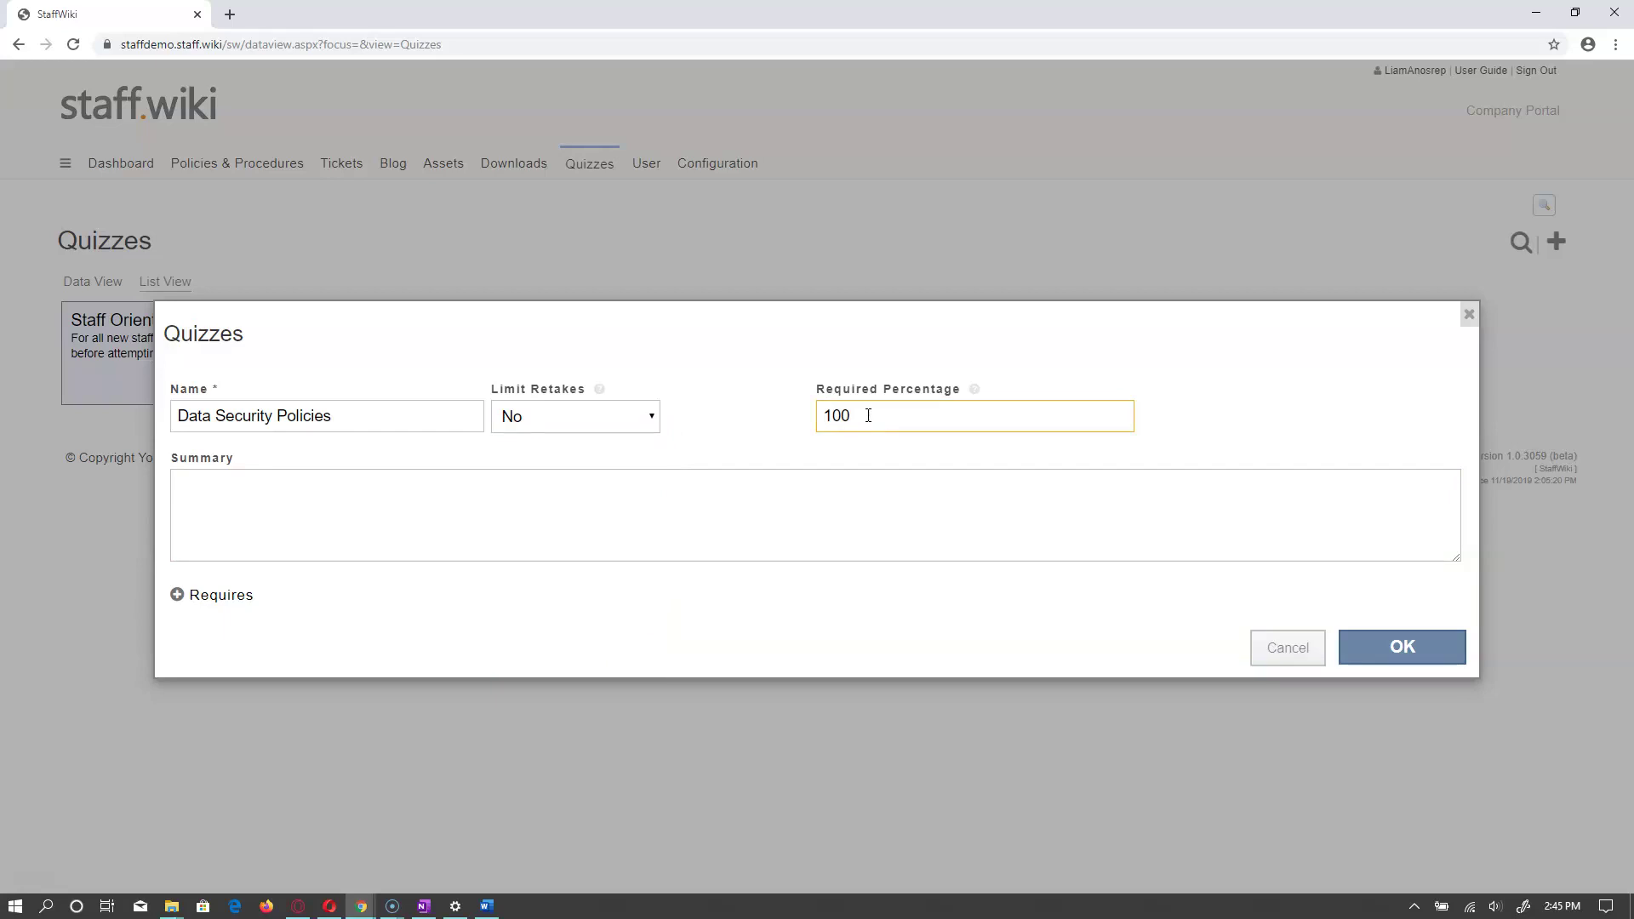
Enter a quiz summary stating that all employees must protect the company's technology and information assets and adhere to the Employee Manual's policies
left_click(634, 475)
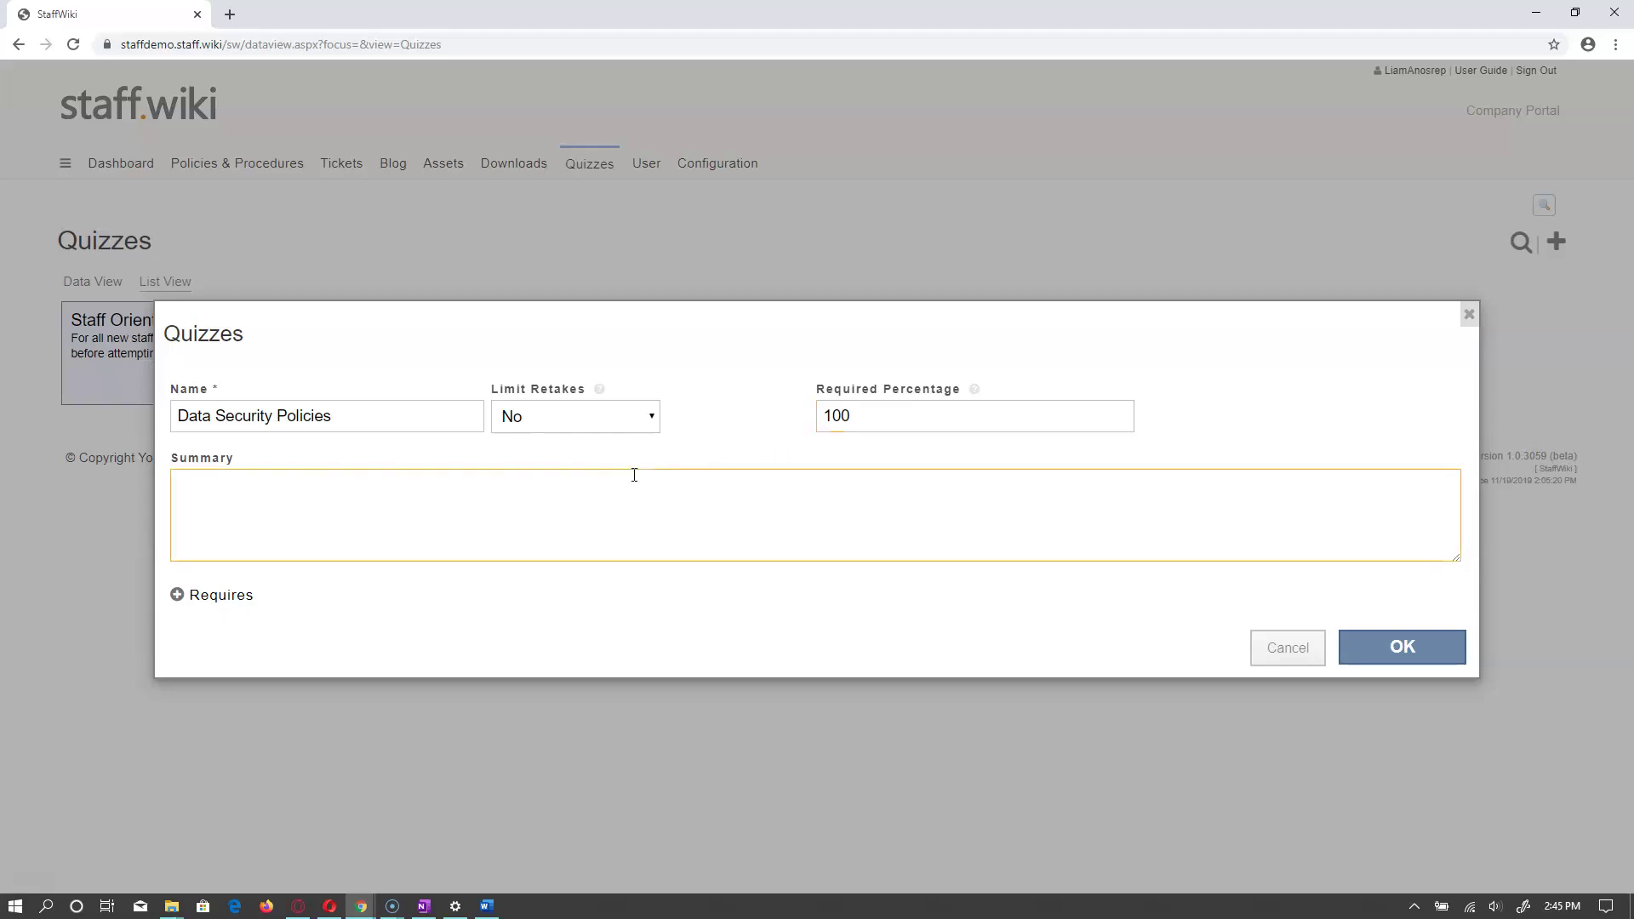
left_click(220, 488)
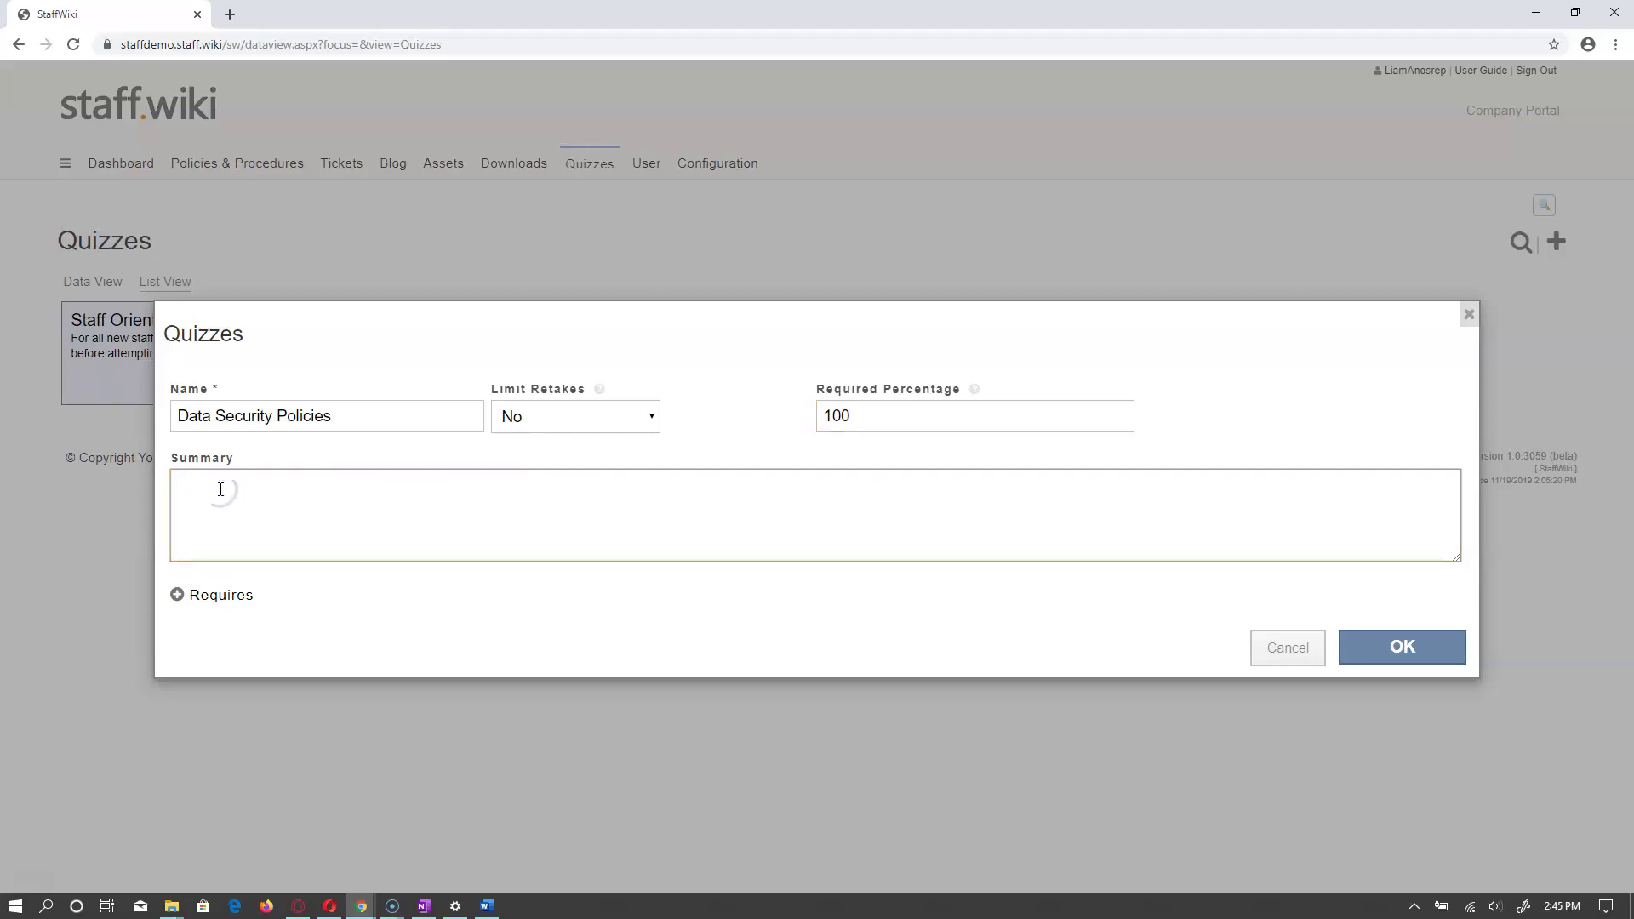
type("It is the obligation of all employees to protect the technology and information assets of the company.  Employees must know and adhere to the policies as stated in the Employee Manual.")
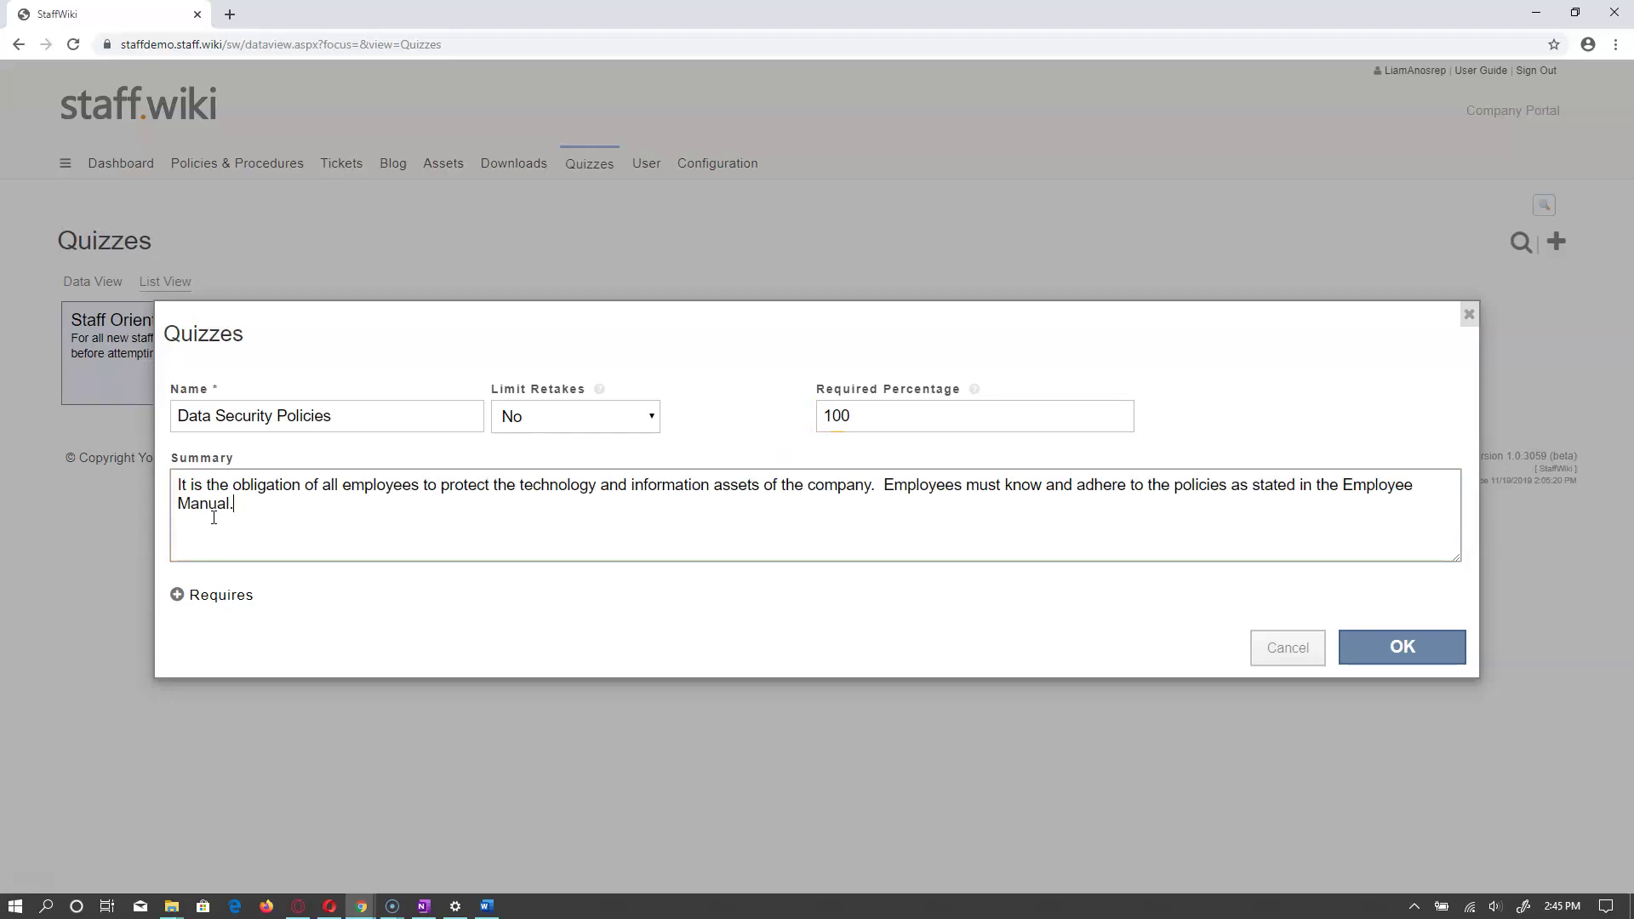
Make the Staff Orientation quiz a requirement for the new quiz and save it
left_click(191, 594)
left_click(463, 662)
left_click(321, 727)
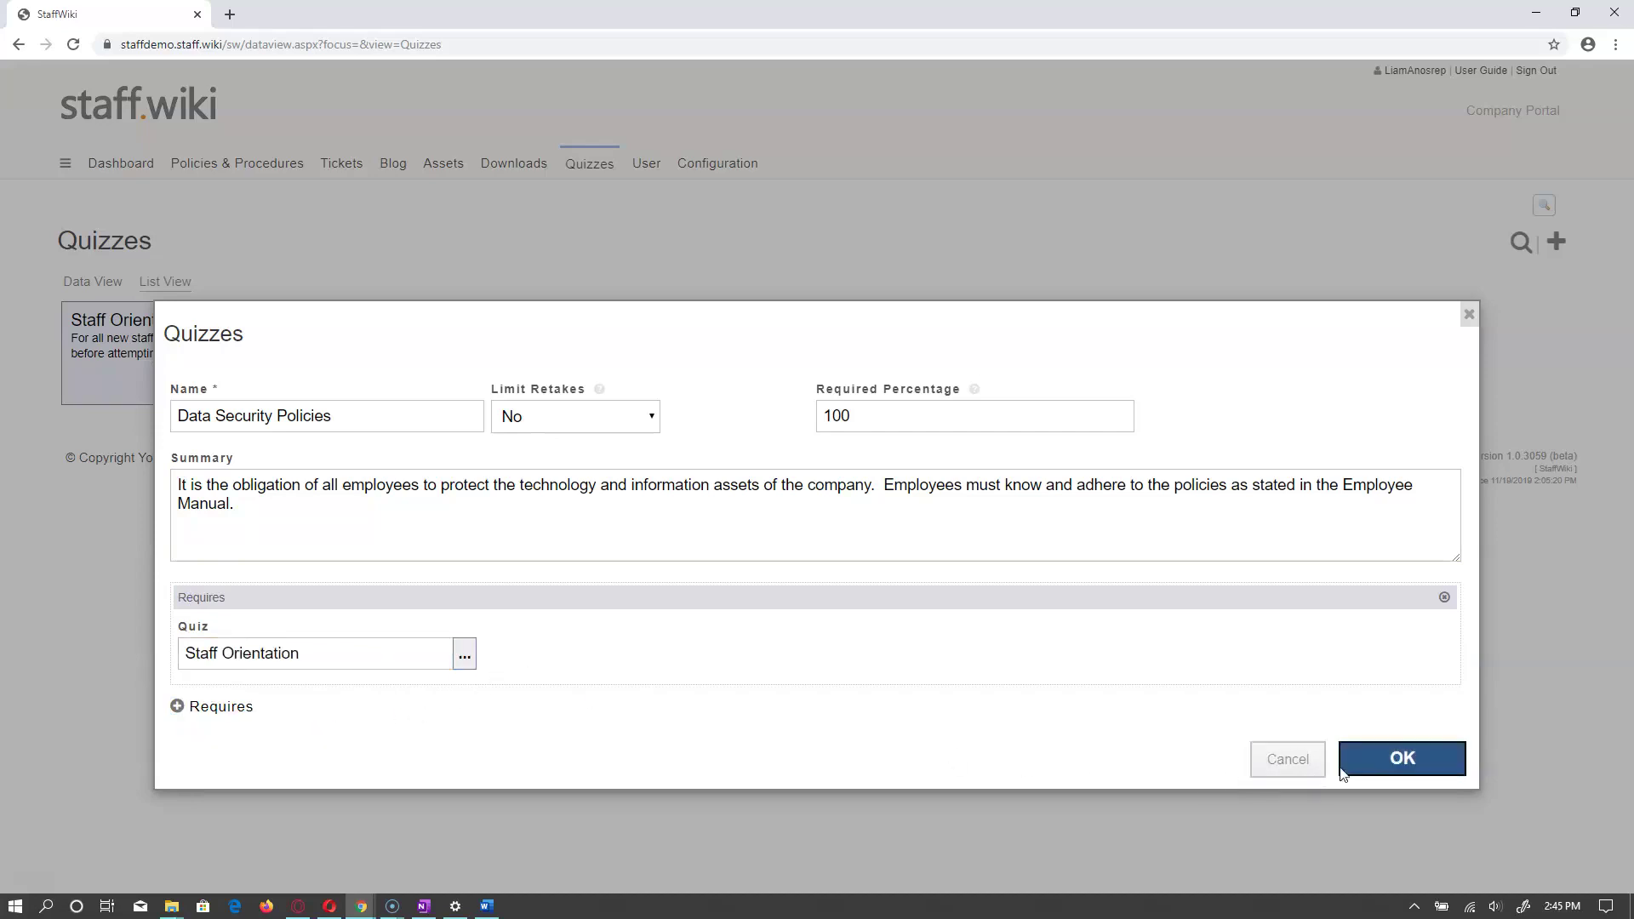
left_click(1376, 768)
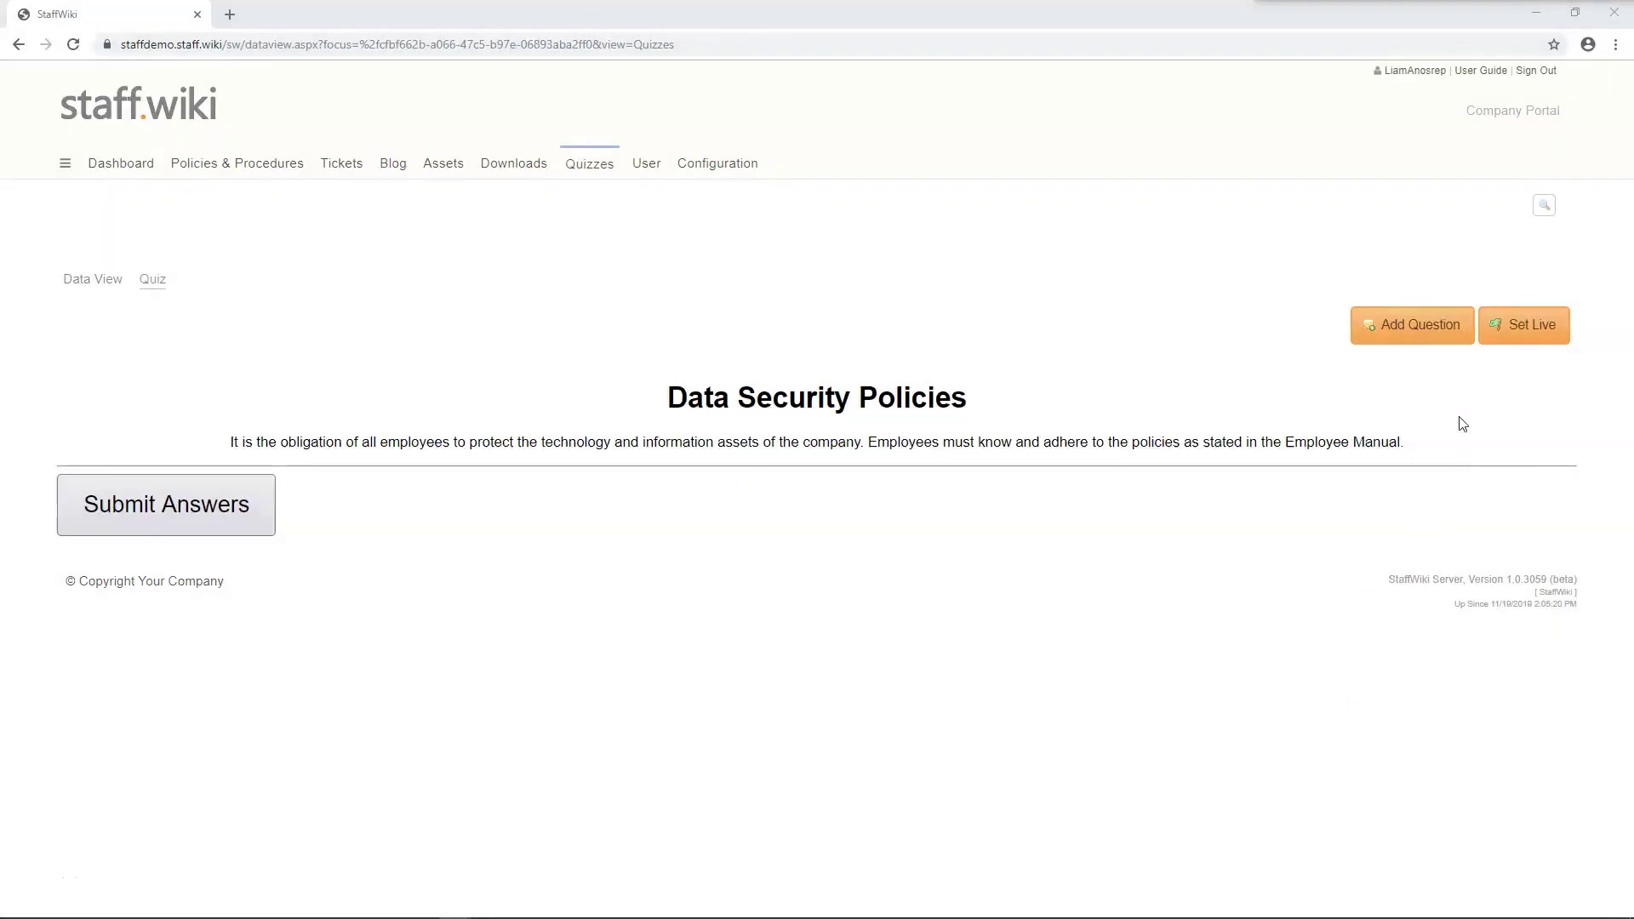
Add a question to the quiz reading "All information and data on company computers and servers belong to whom?"
left_click(1426, 344)
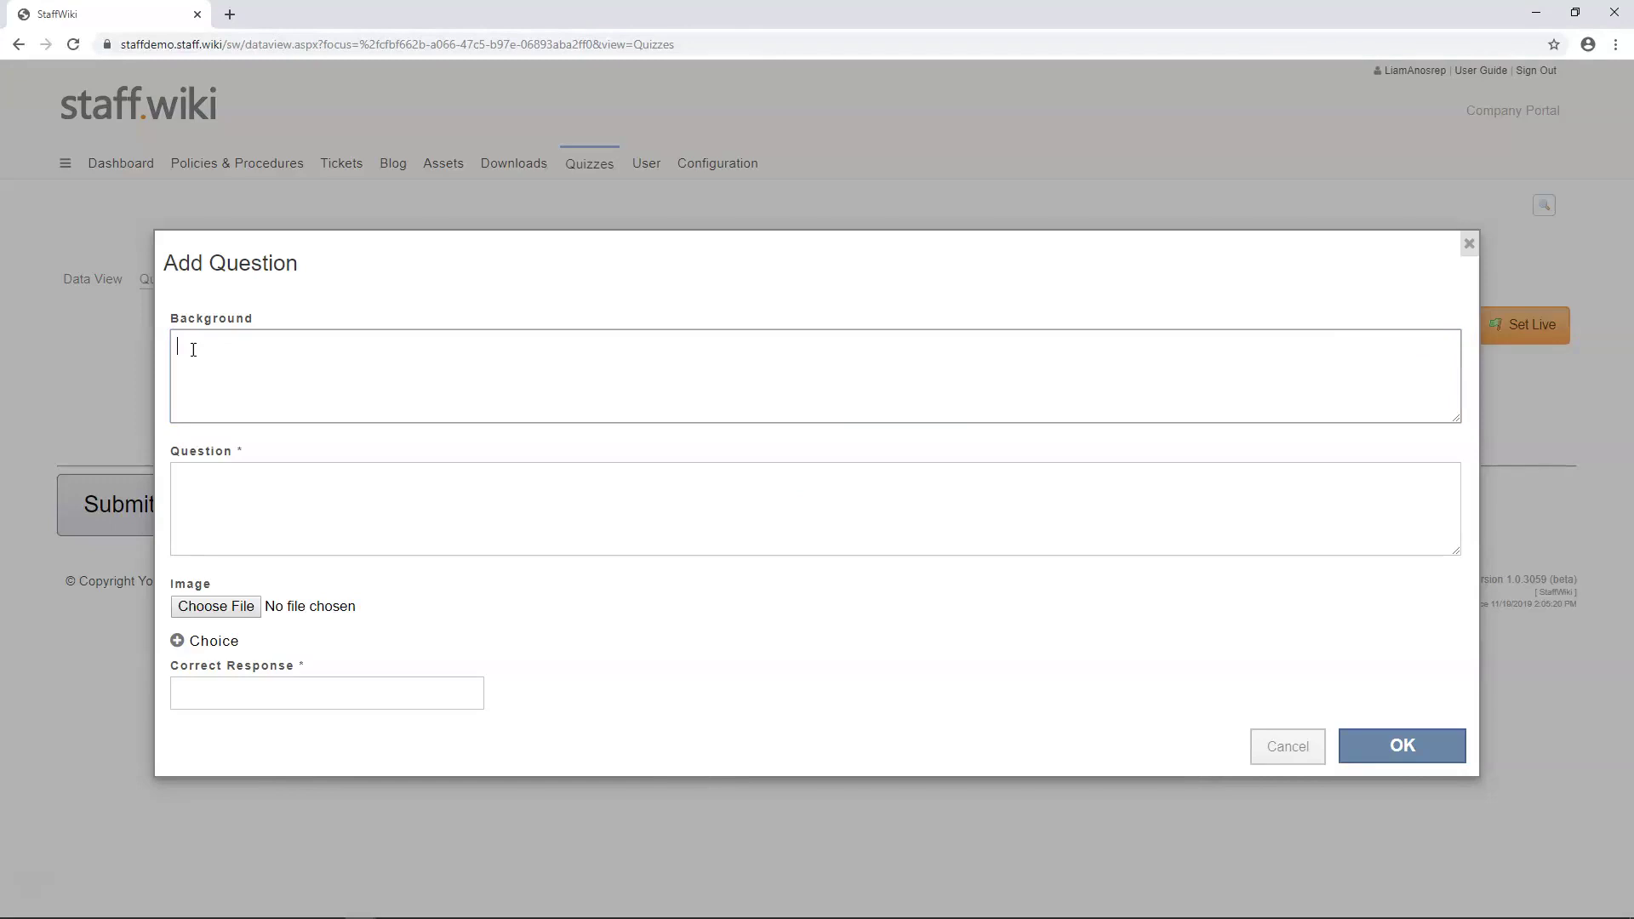
left_click(182, 485)
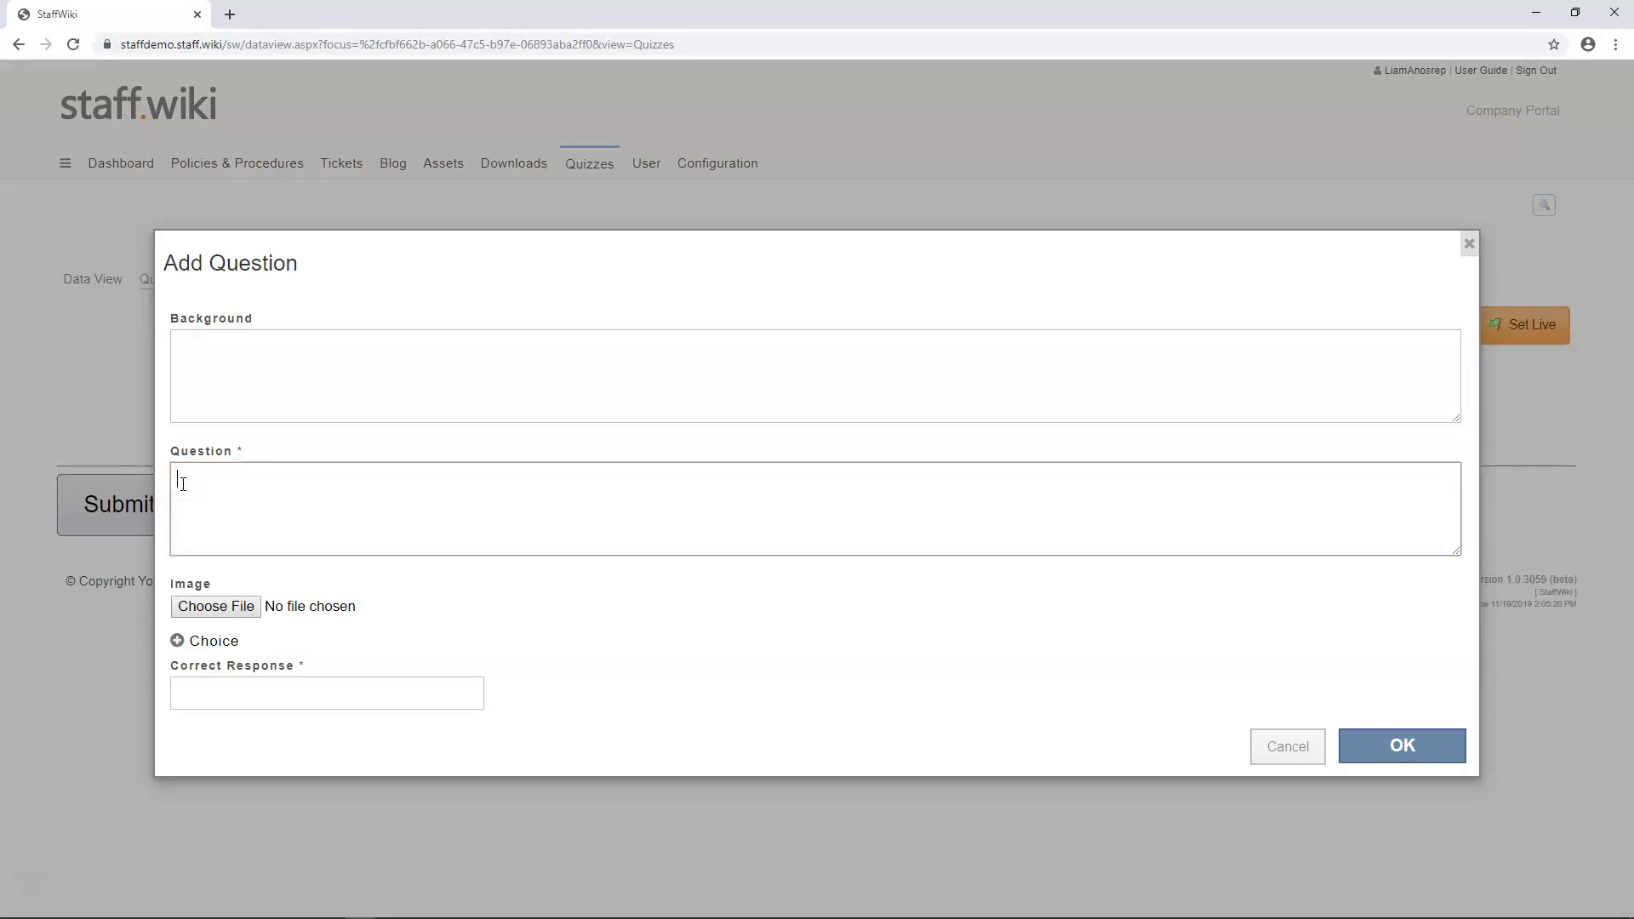
type("All information and data on company computers and servers belong to whom?")
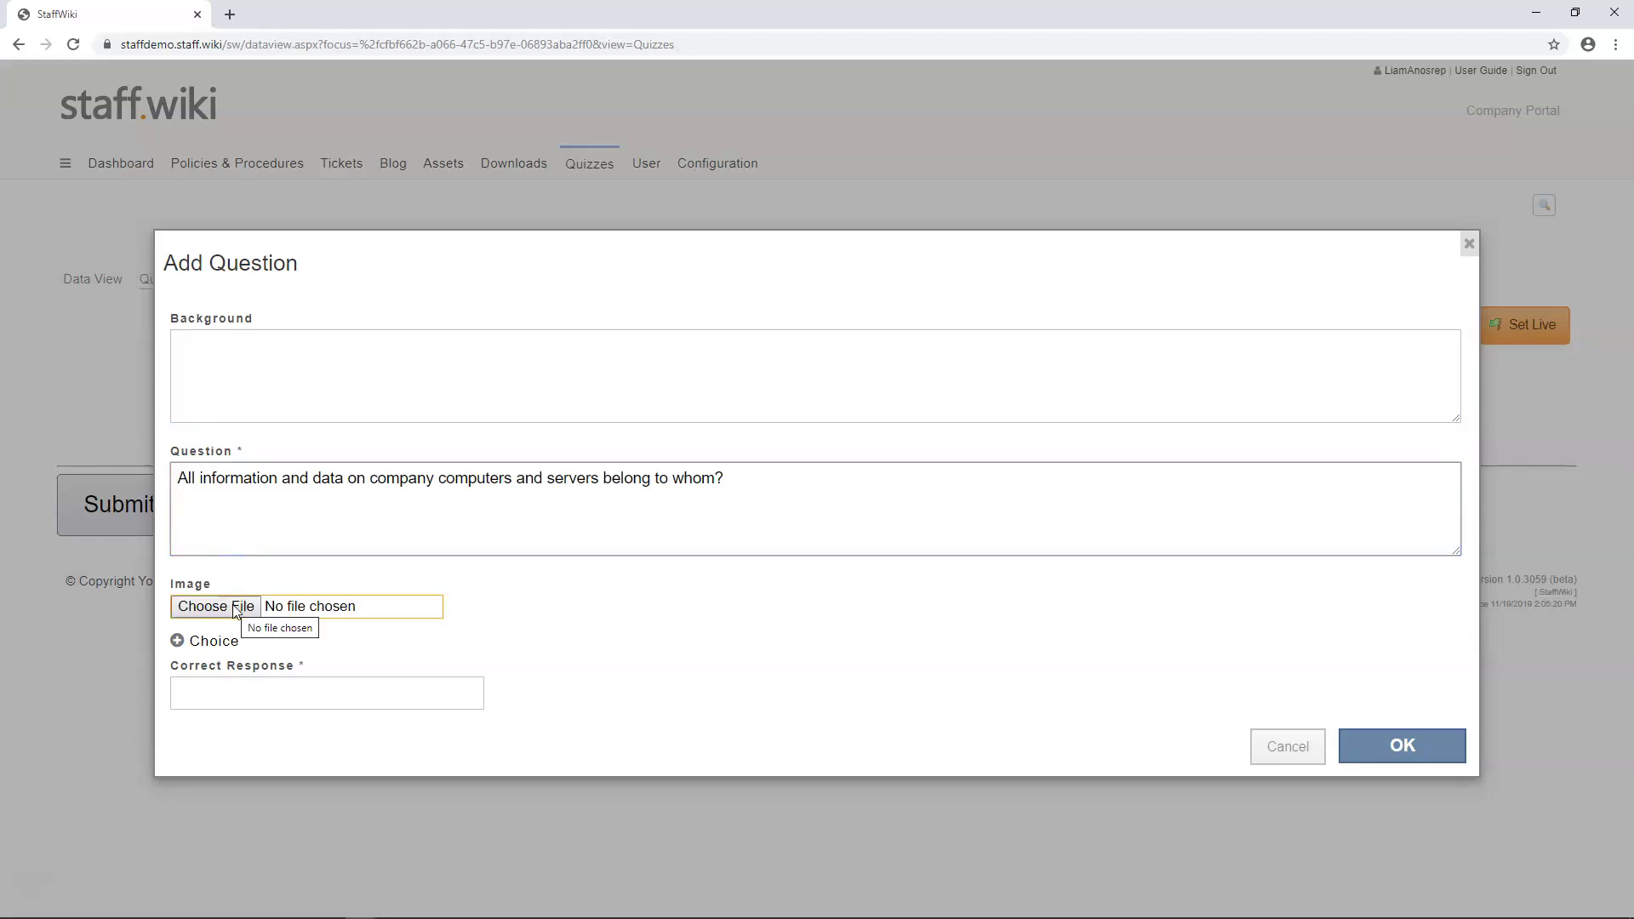
Add three answer choices to the question: "Myself", "The Company" and "No one"
left_click(176, 642)
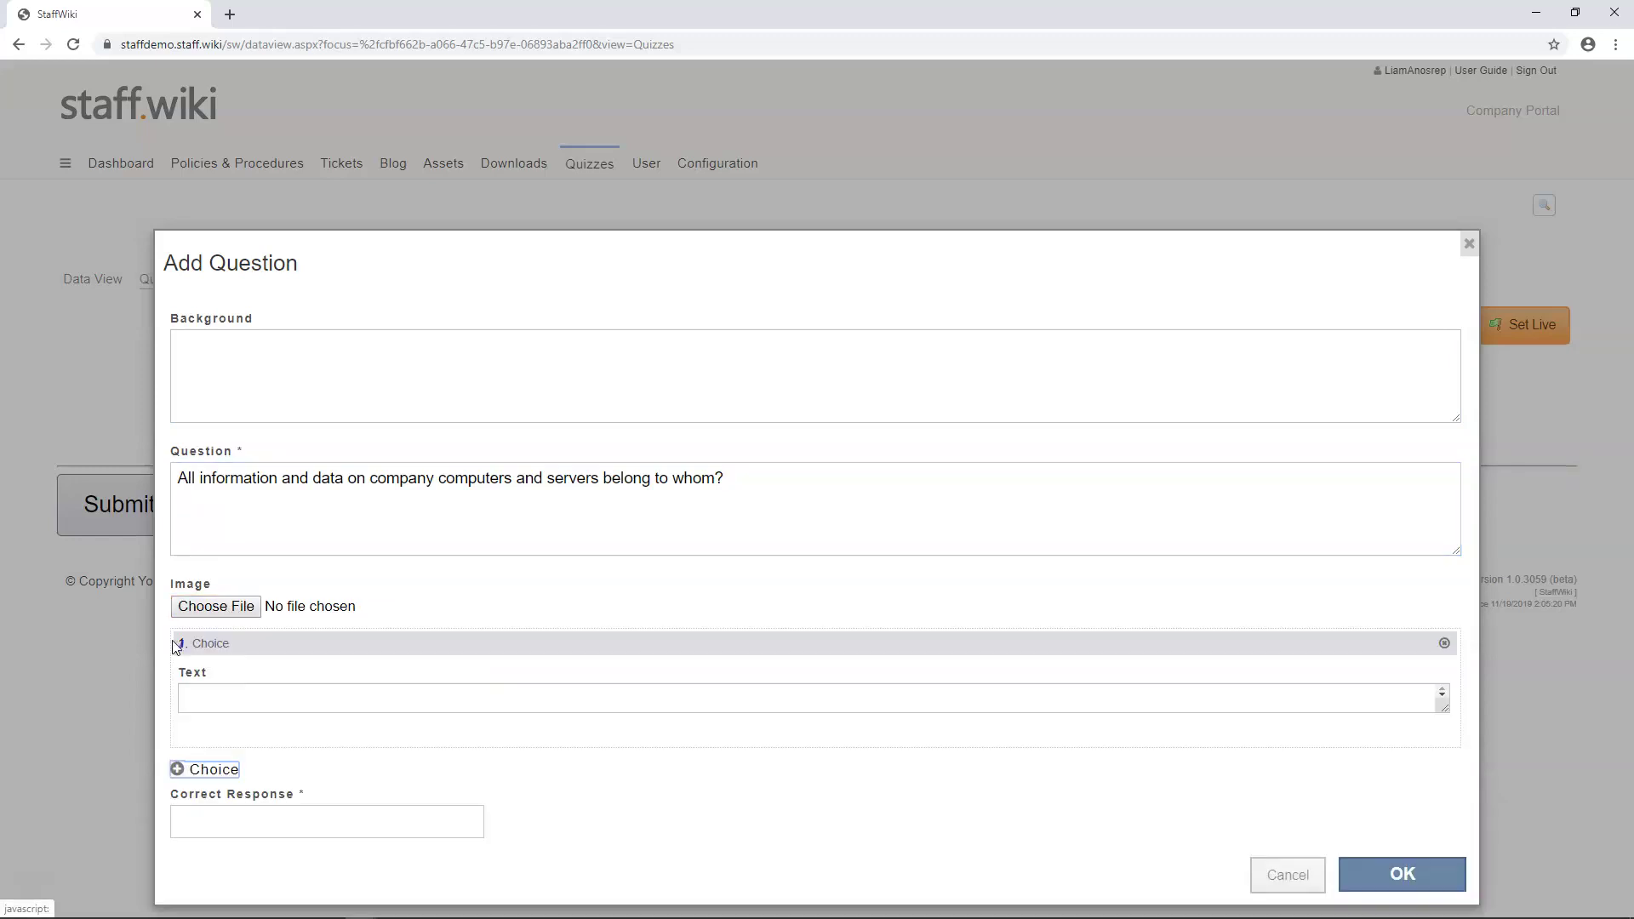
left_click(239, 693)
type("Myself")
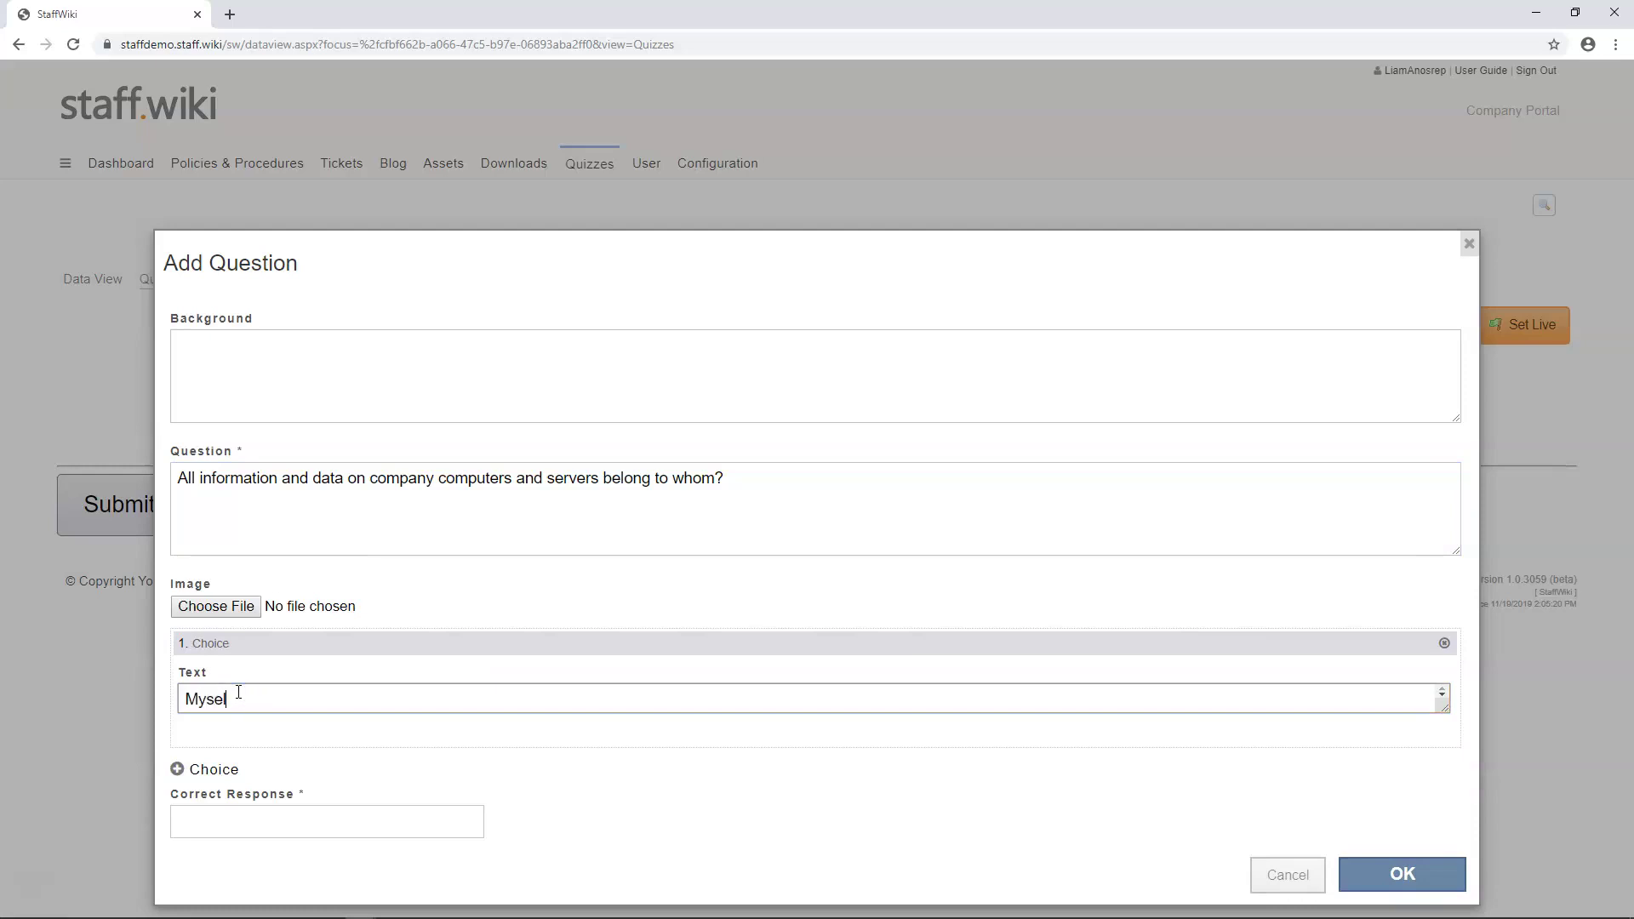
left_click(212, 767)
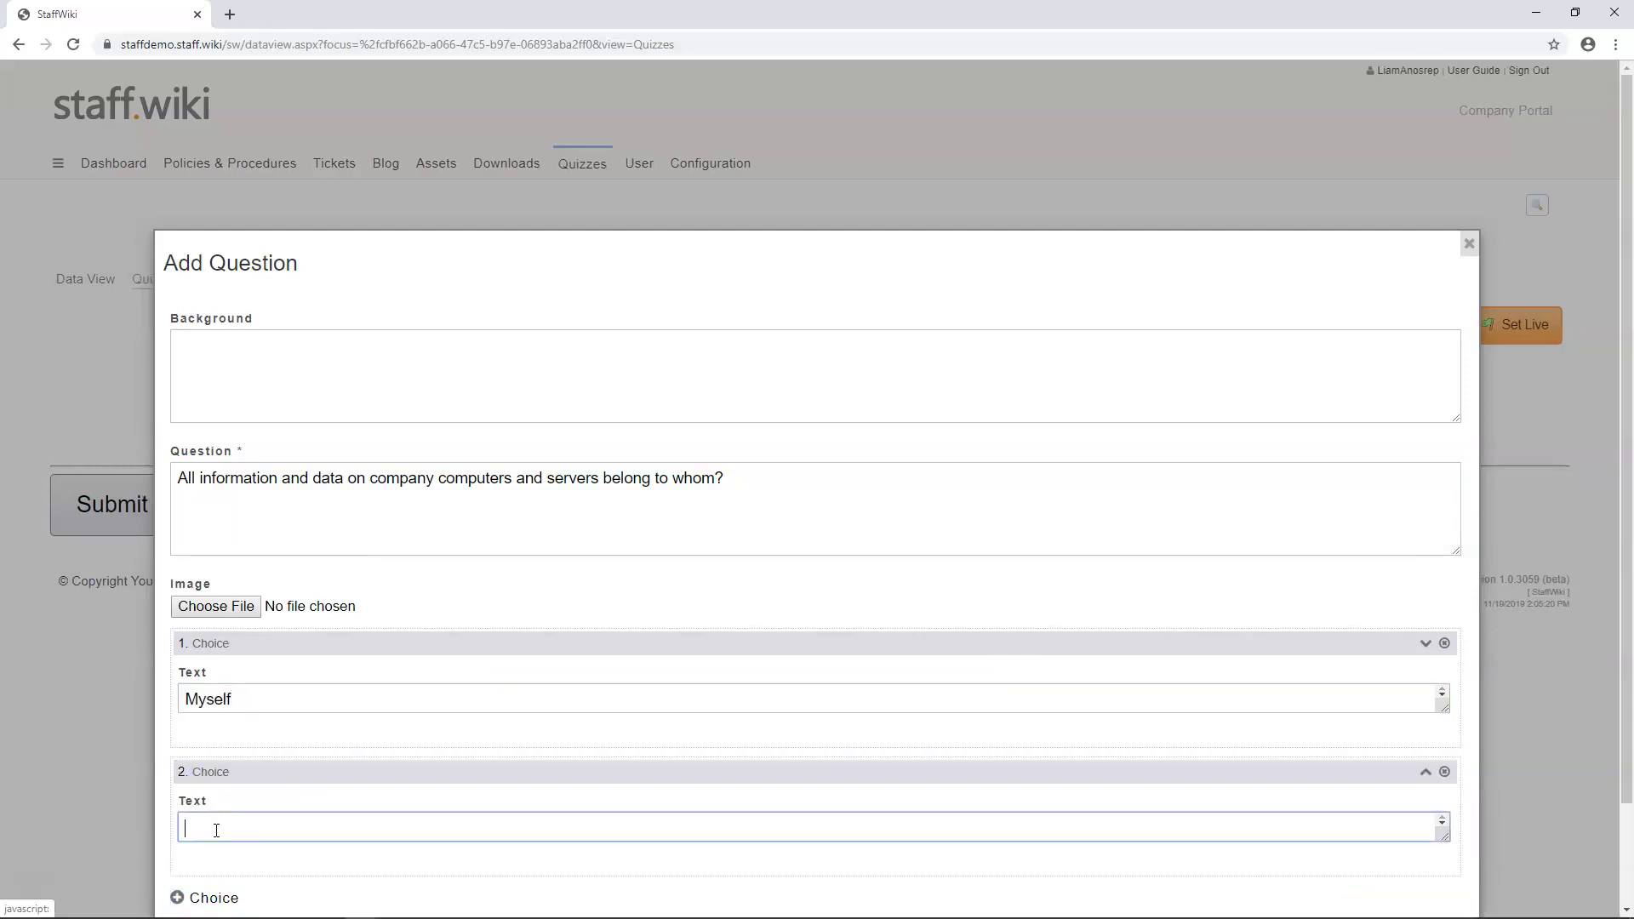
left_click(217, 829)
type("The Company")
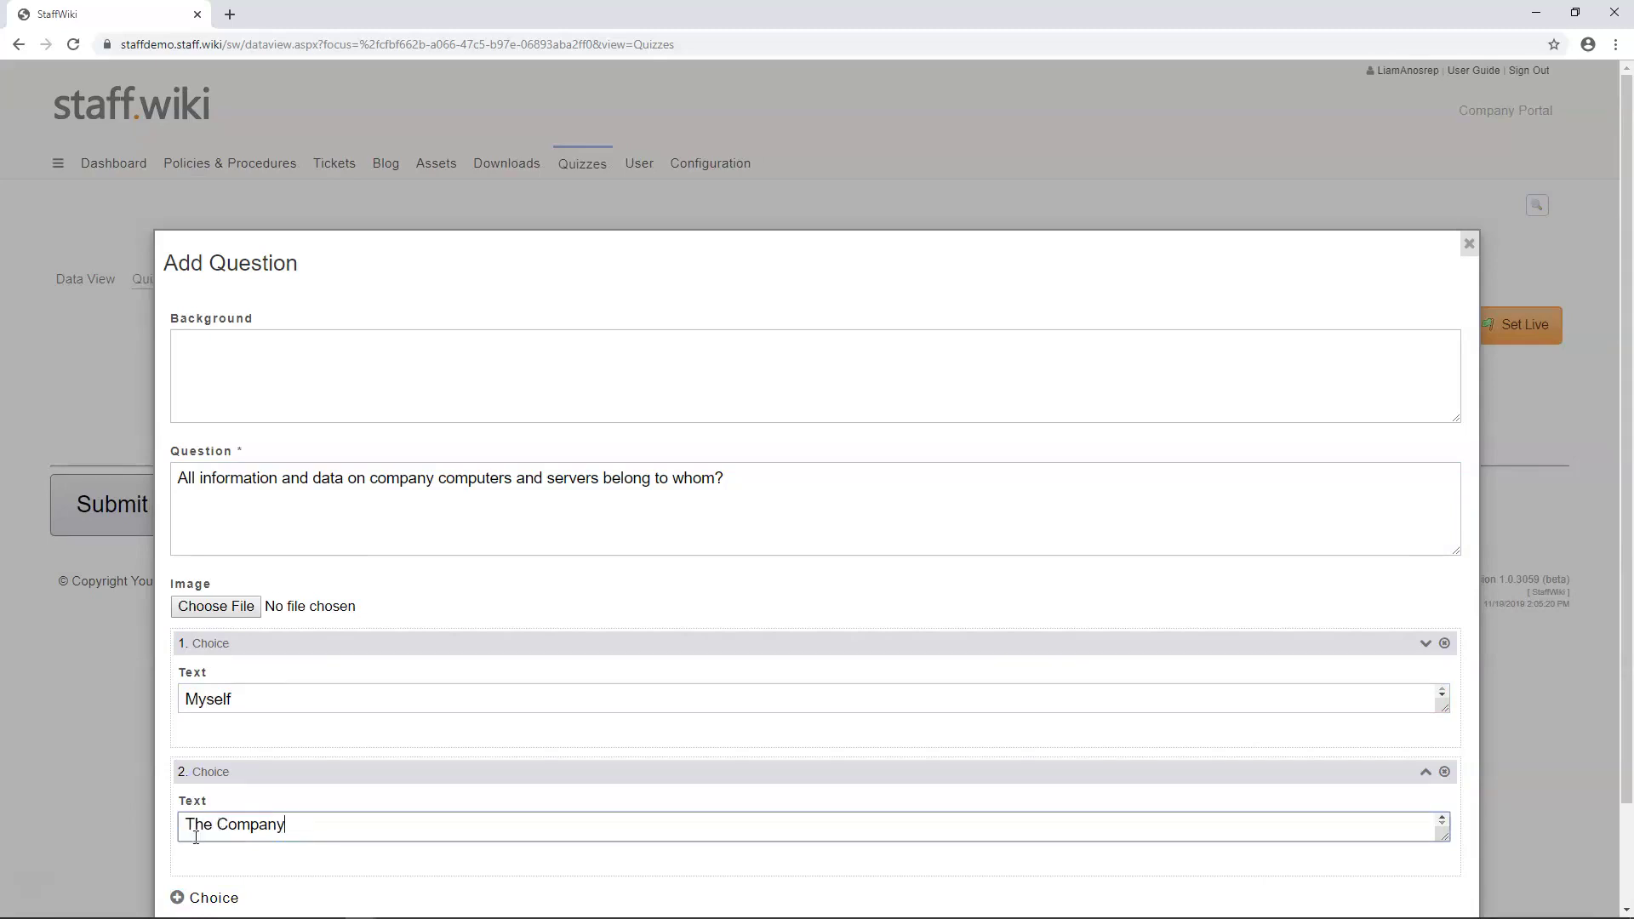
left_click(177, 897)
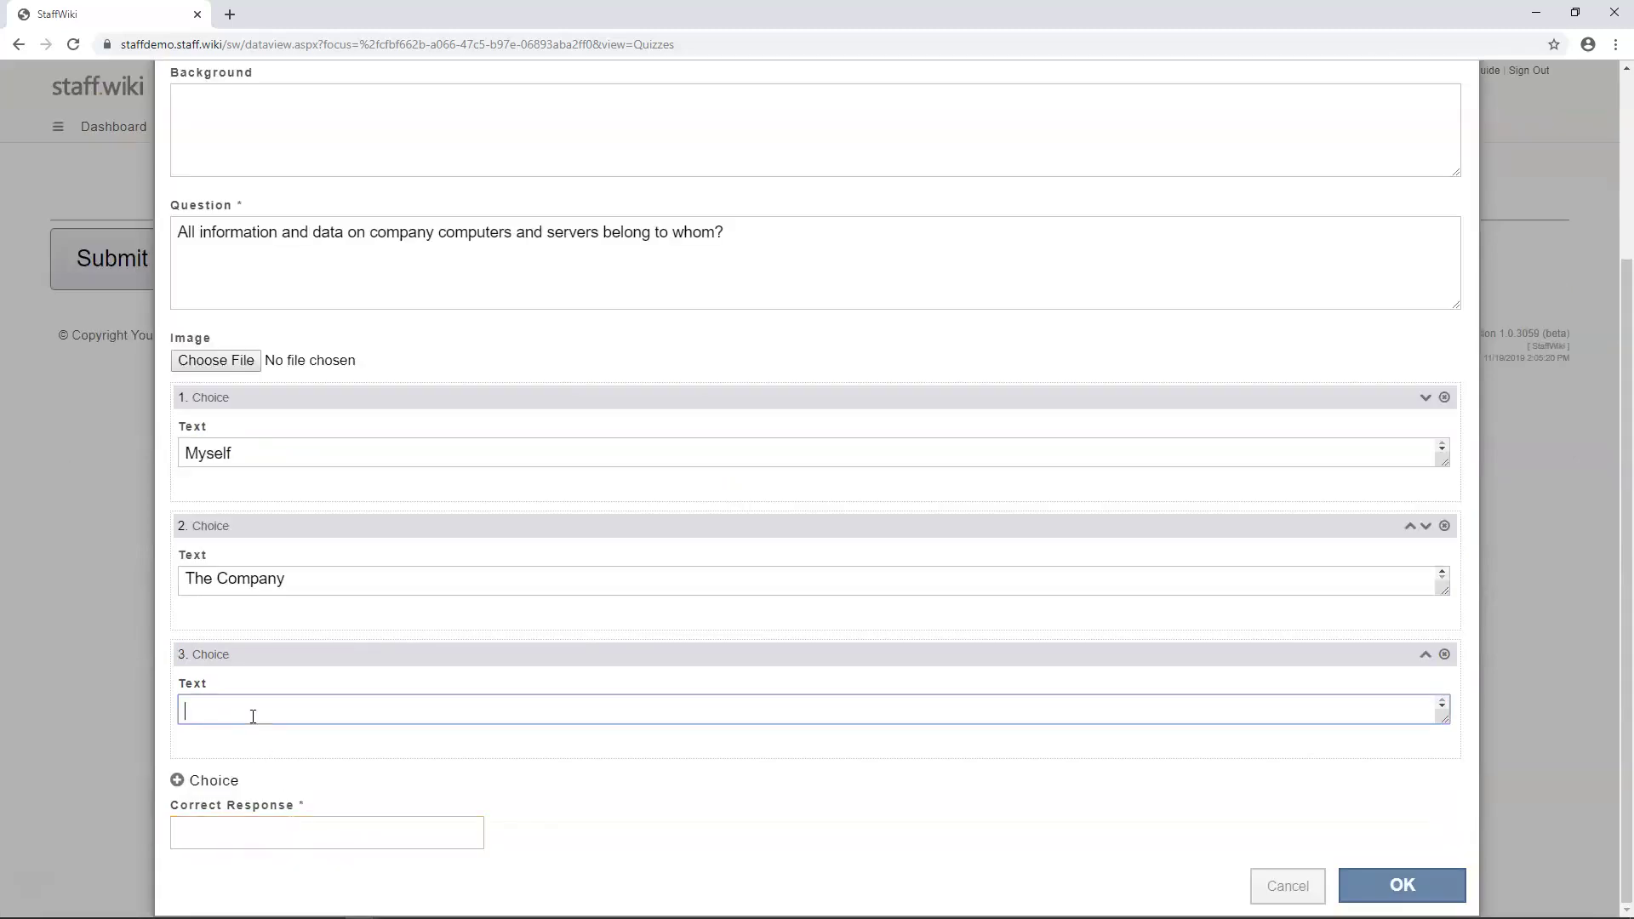
type("No one")
Set the question's correct response to 2 and save the question
left_click(194, 831)
left_click(194, 833)
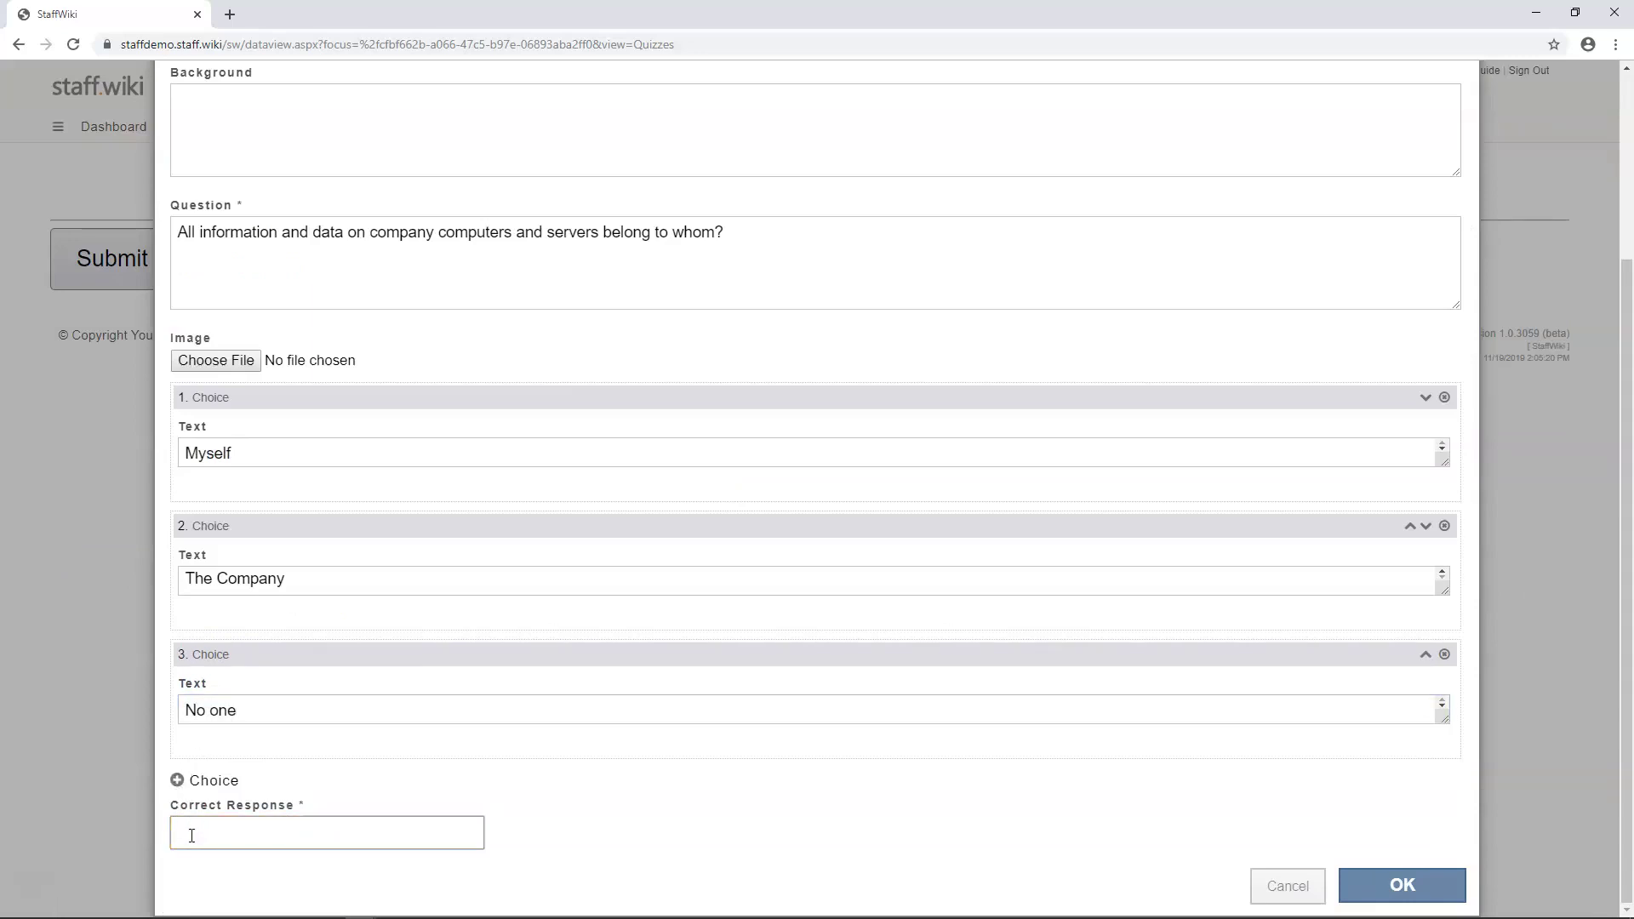
type("2")
left_click(1435, 899)
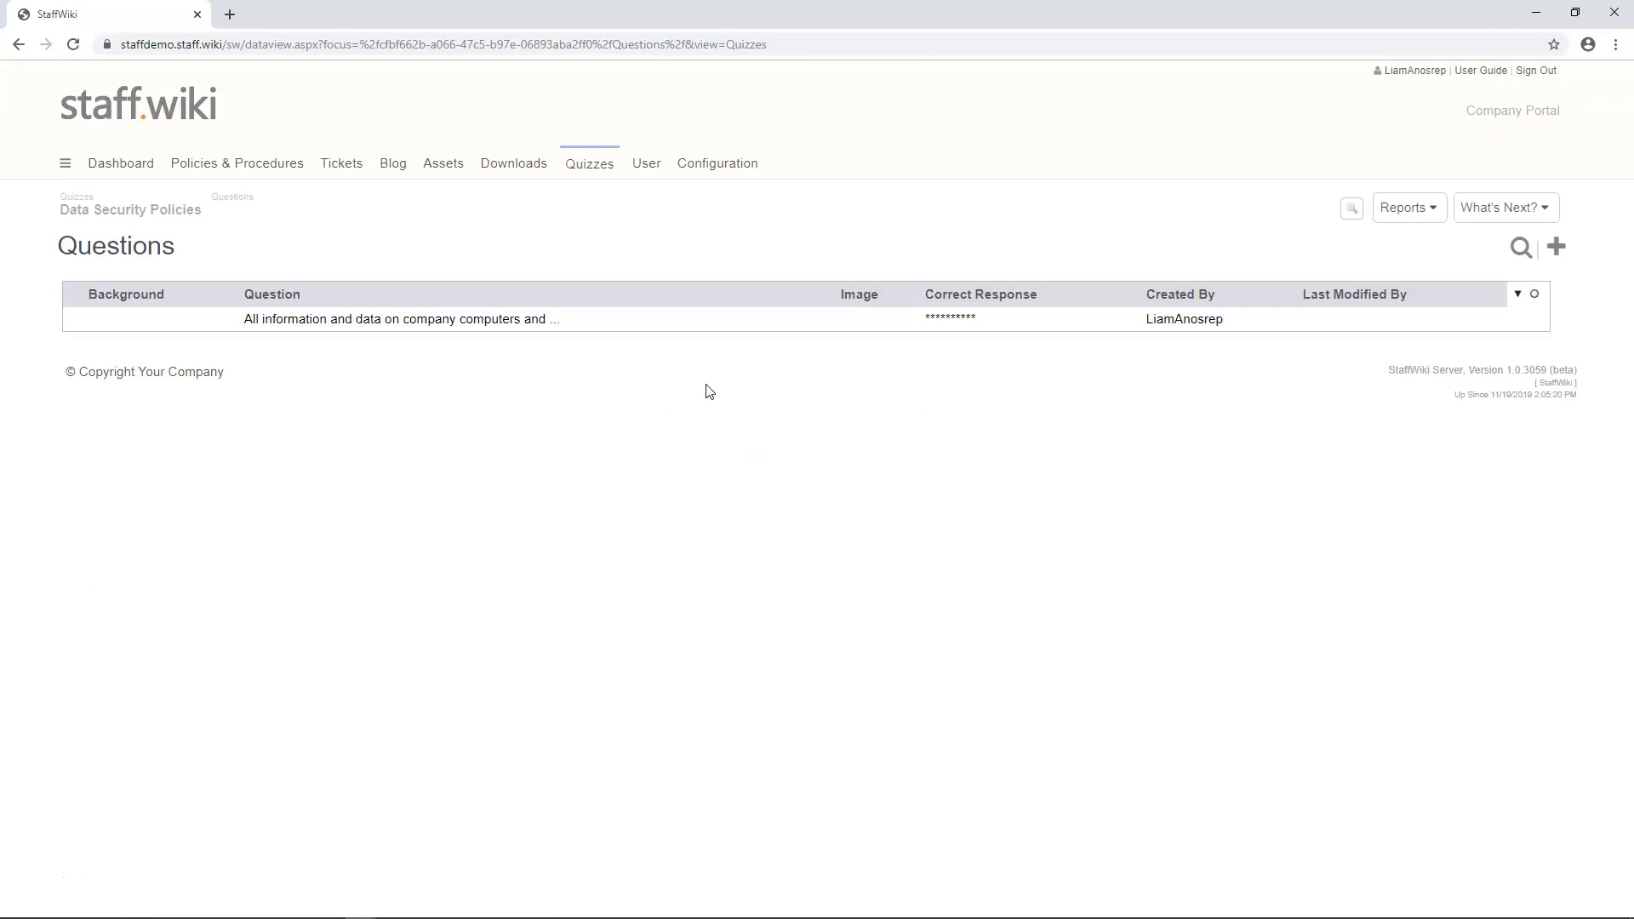
Open the draft Data Security Policies quiz from the quiz list and set it live for all users
left_click(590, 171)
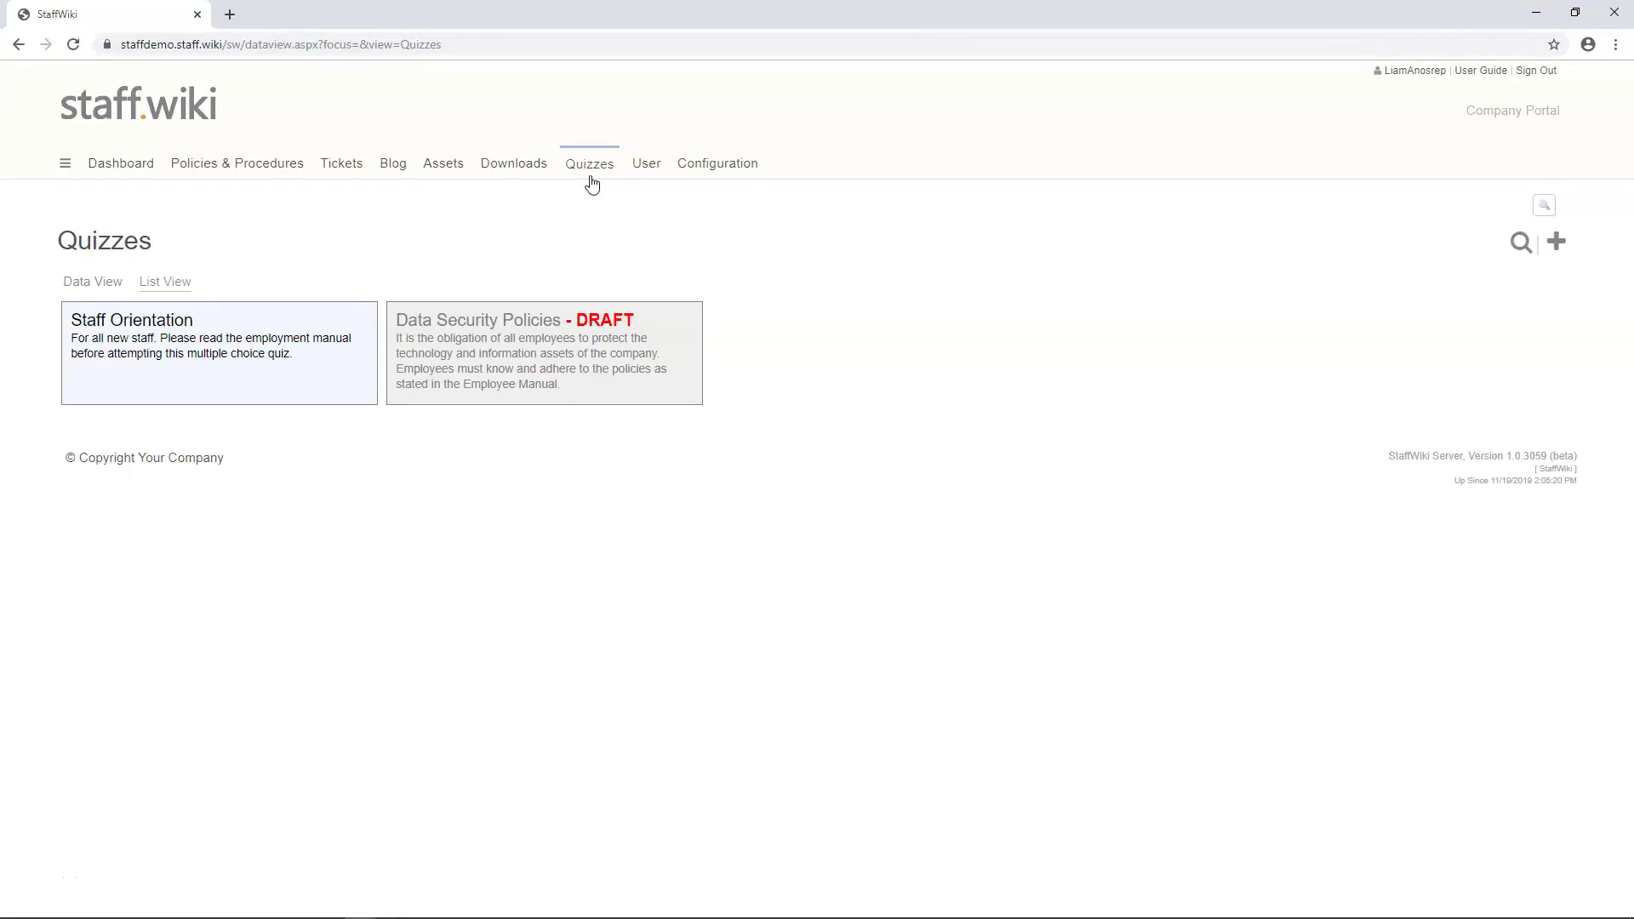
left_click(612, 383)
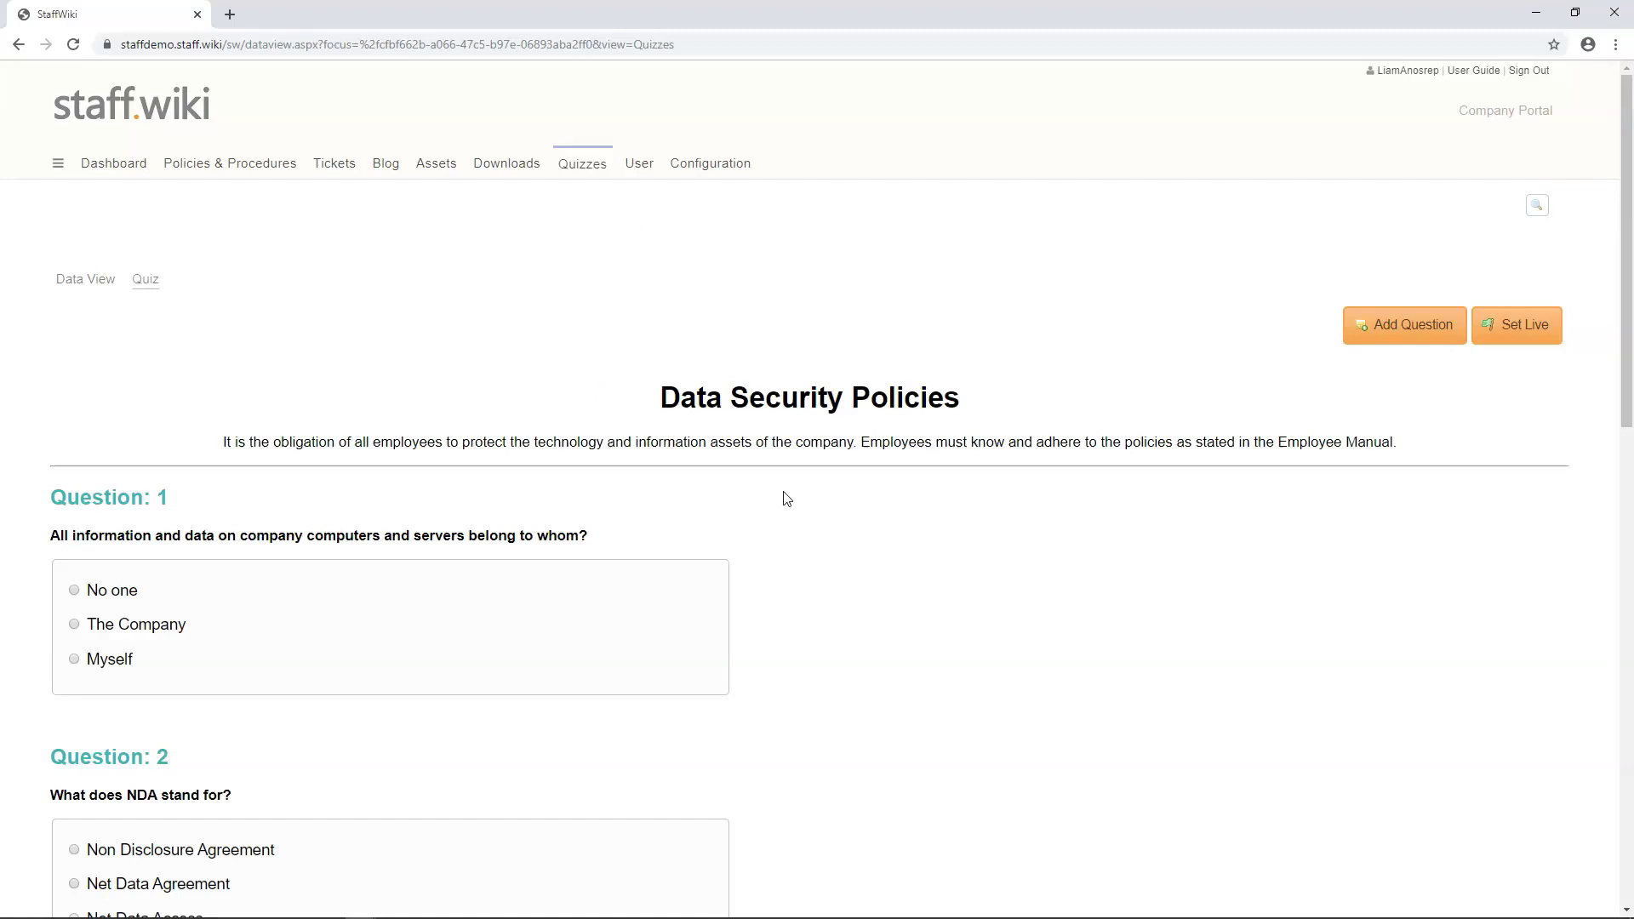
left_click(1512, 343)
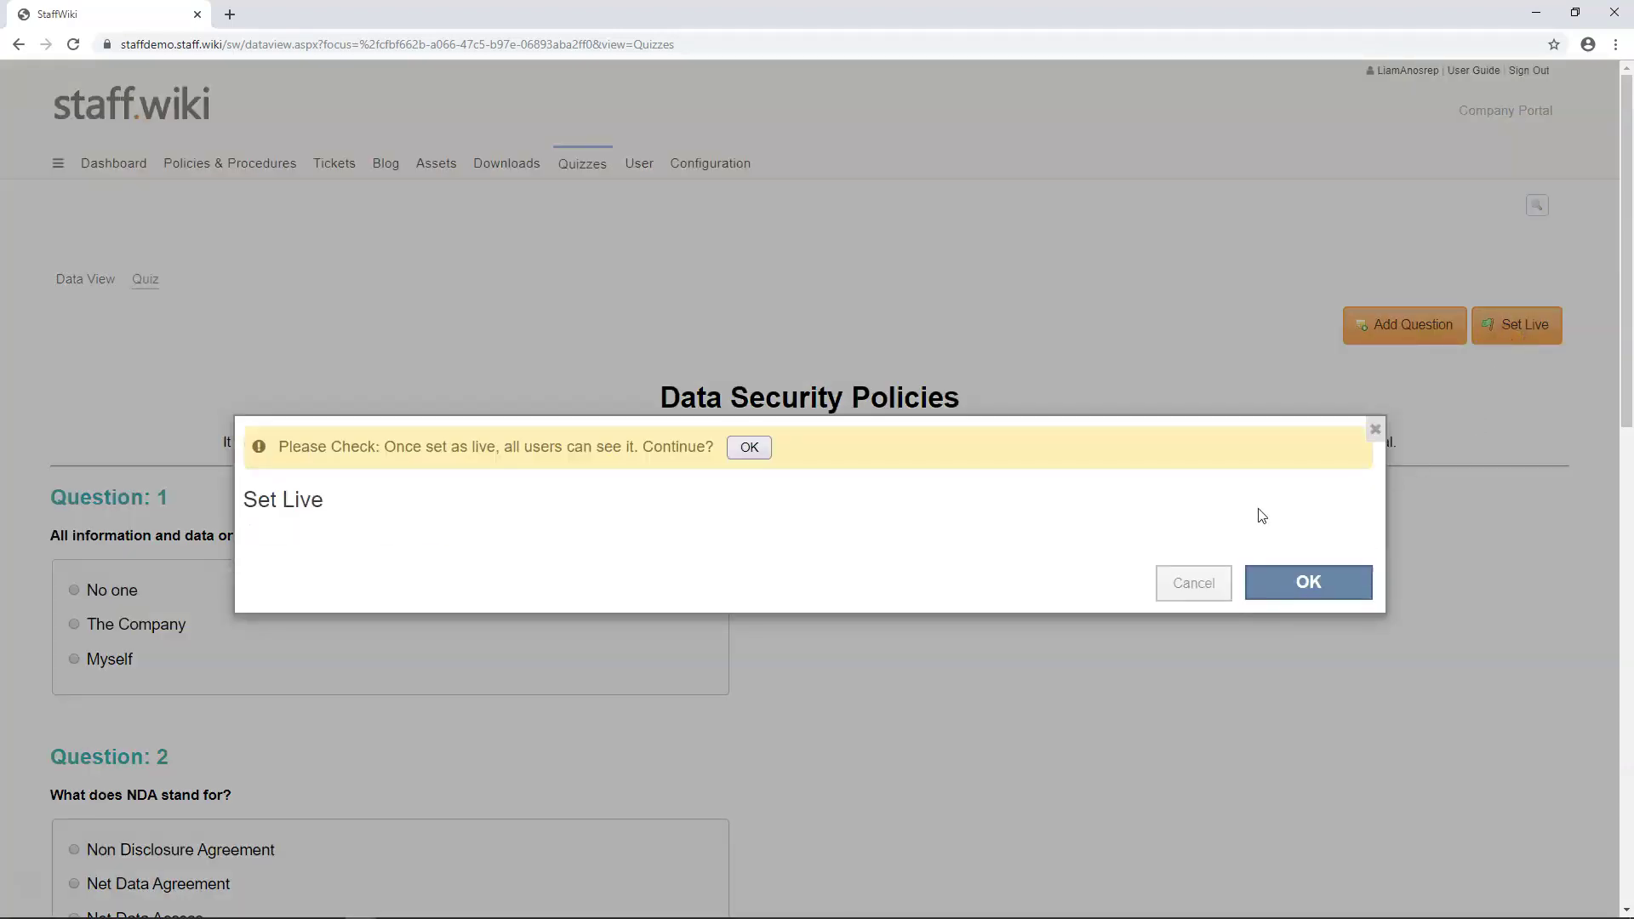
left_click(748, 446)
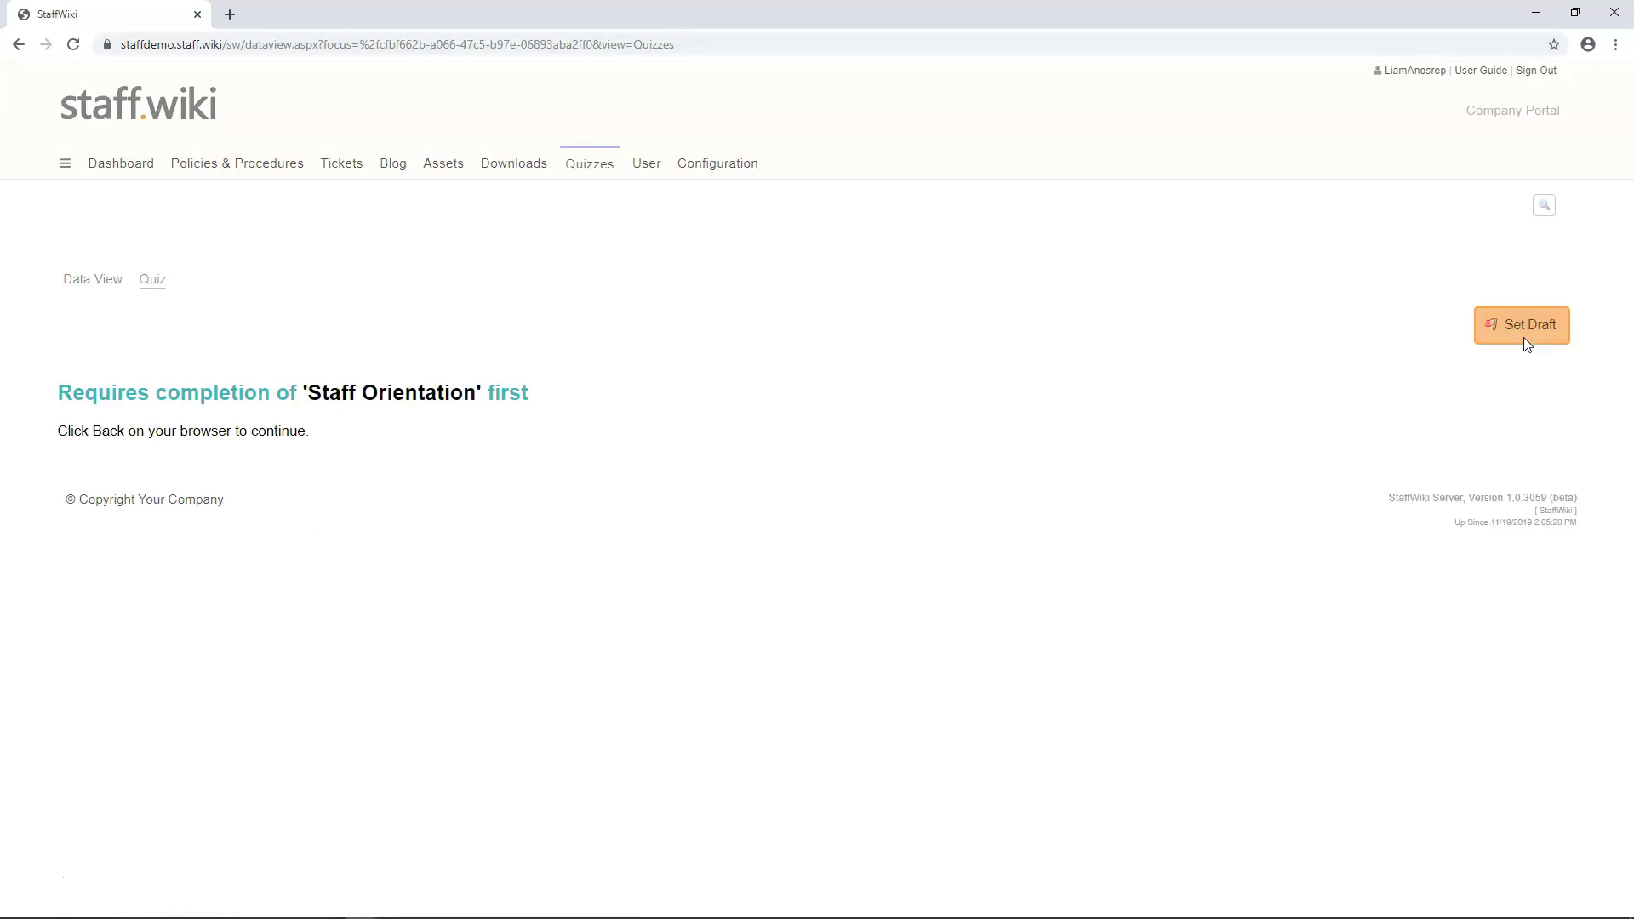
Open the Data Security Policies quiz from the quiz list and answer question 1 with "The Company"
left_click(591, 170)
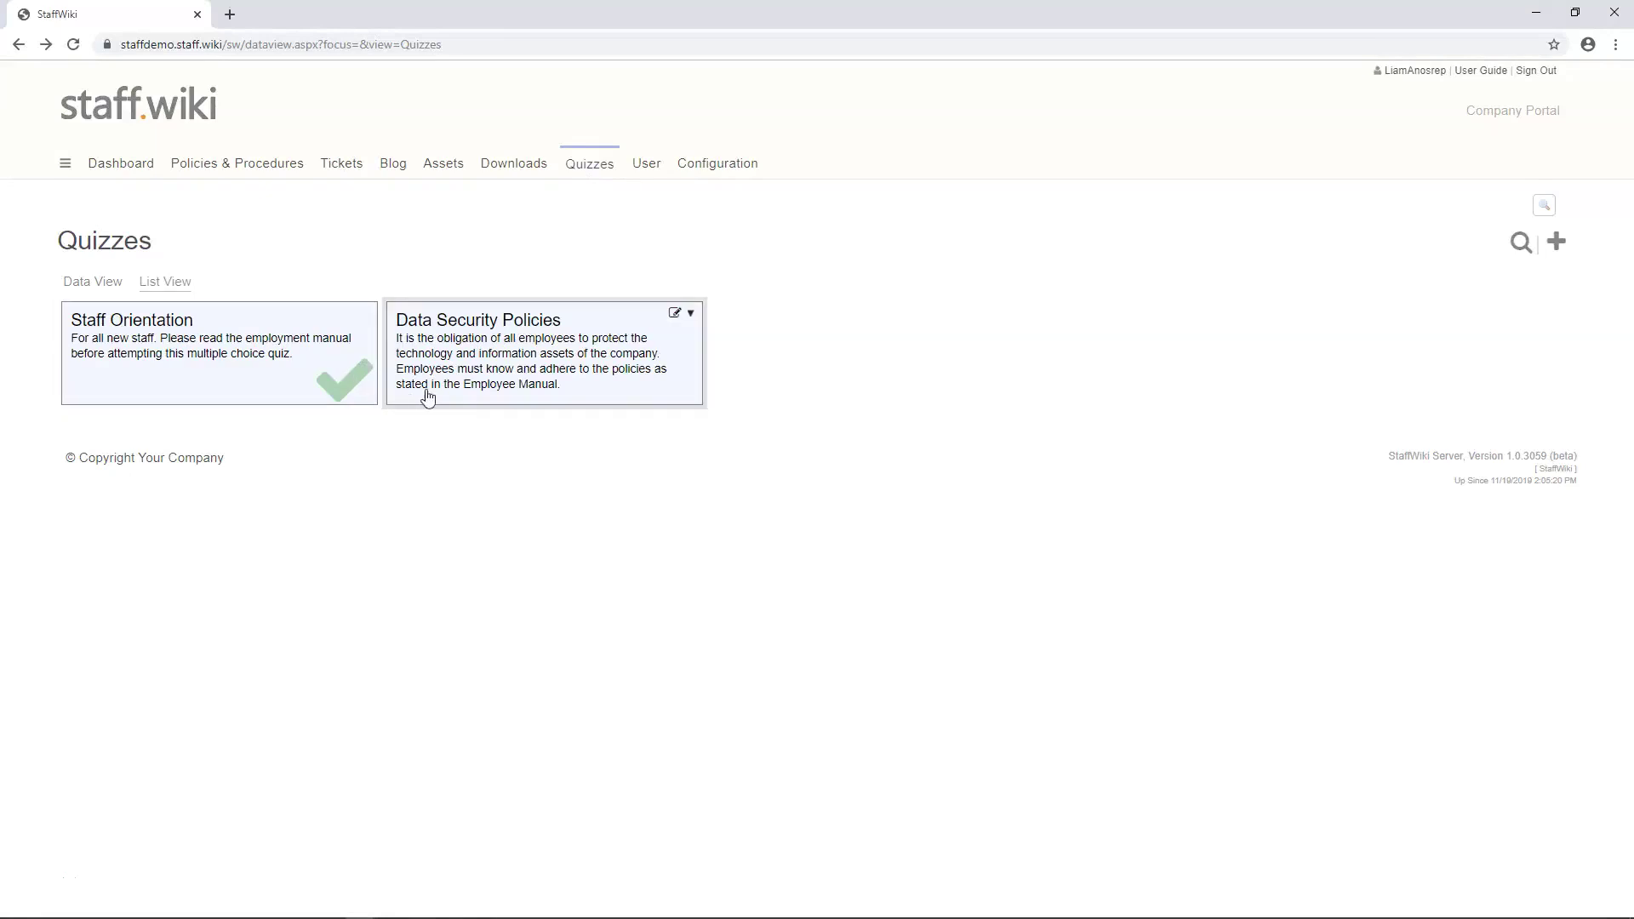
left_click(689, 367)
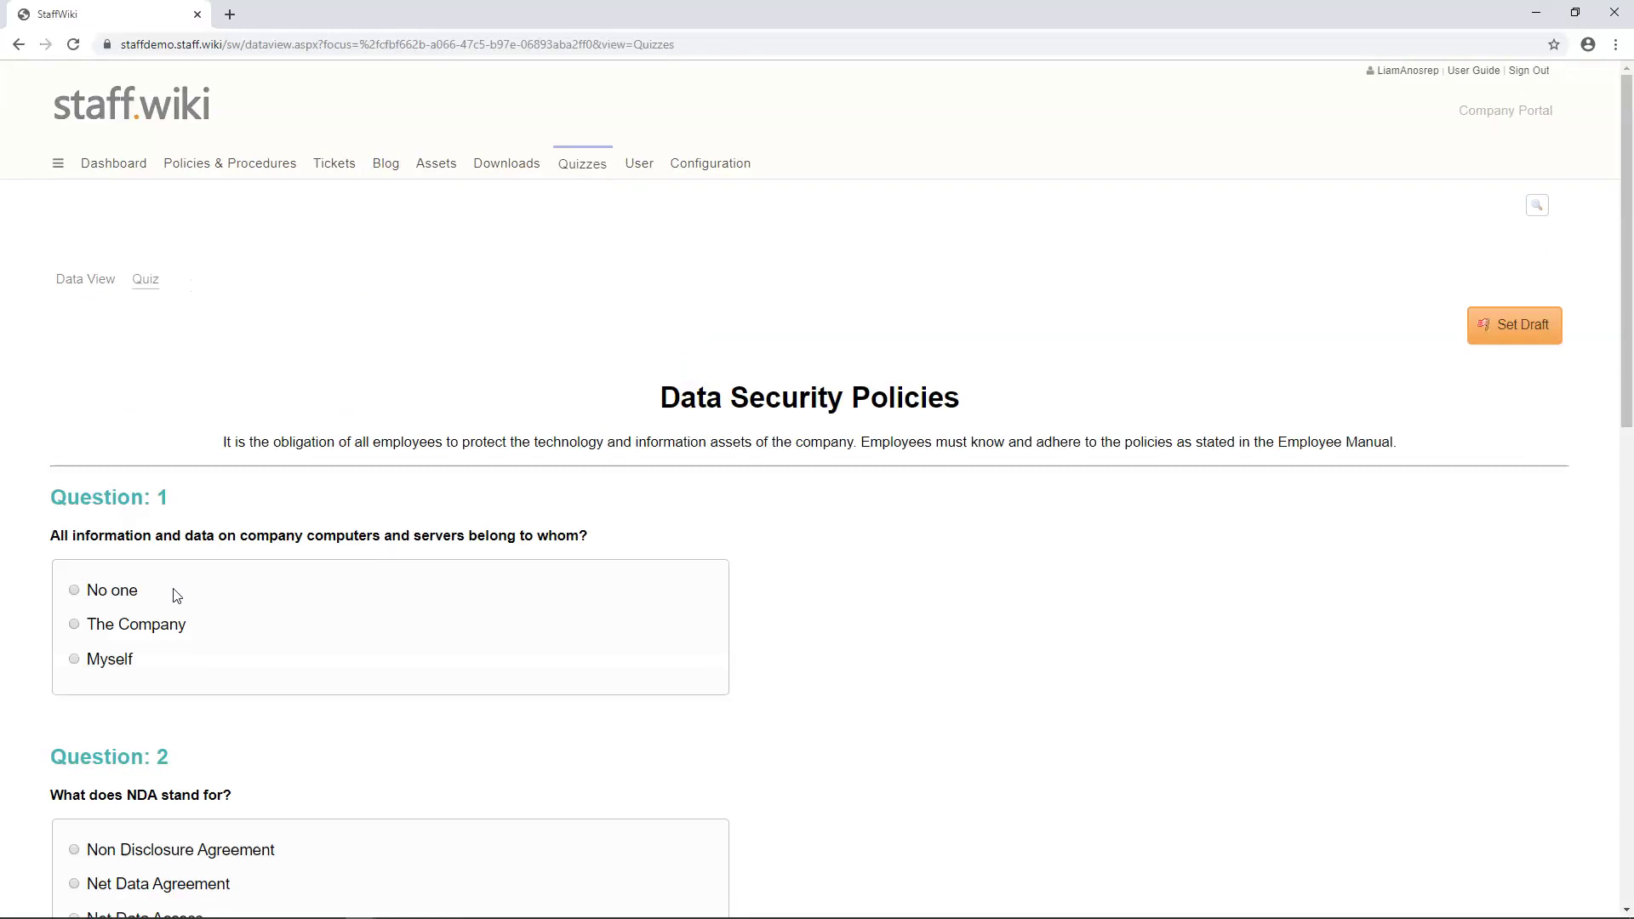
left_click(139, 624)
scroll(154, 662, "down", 3)
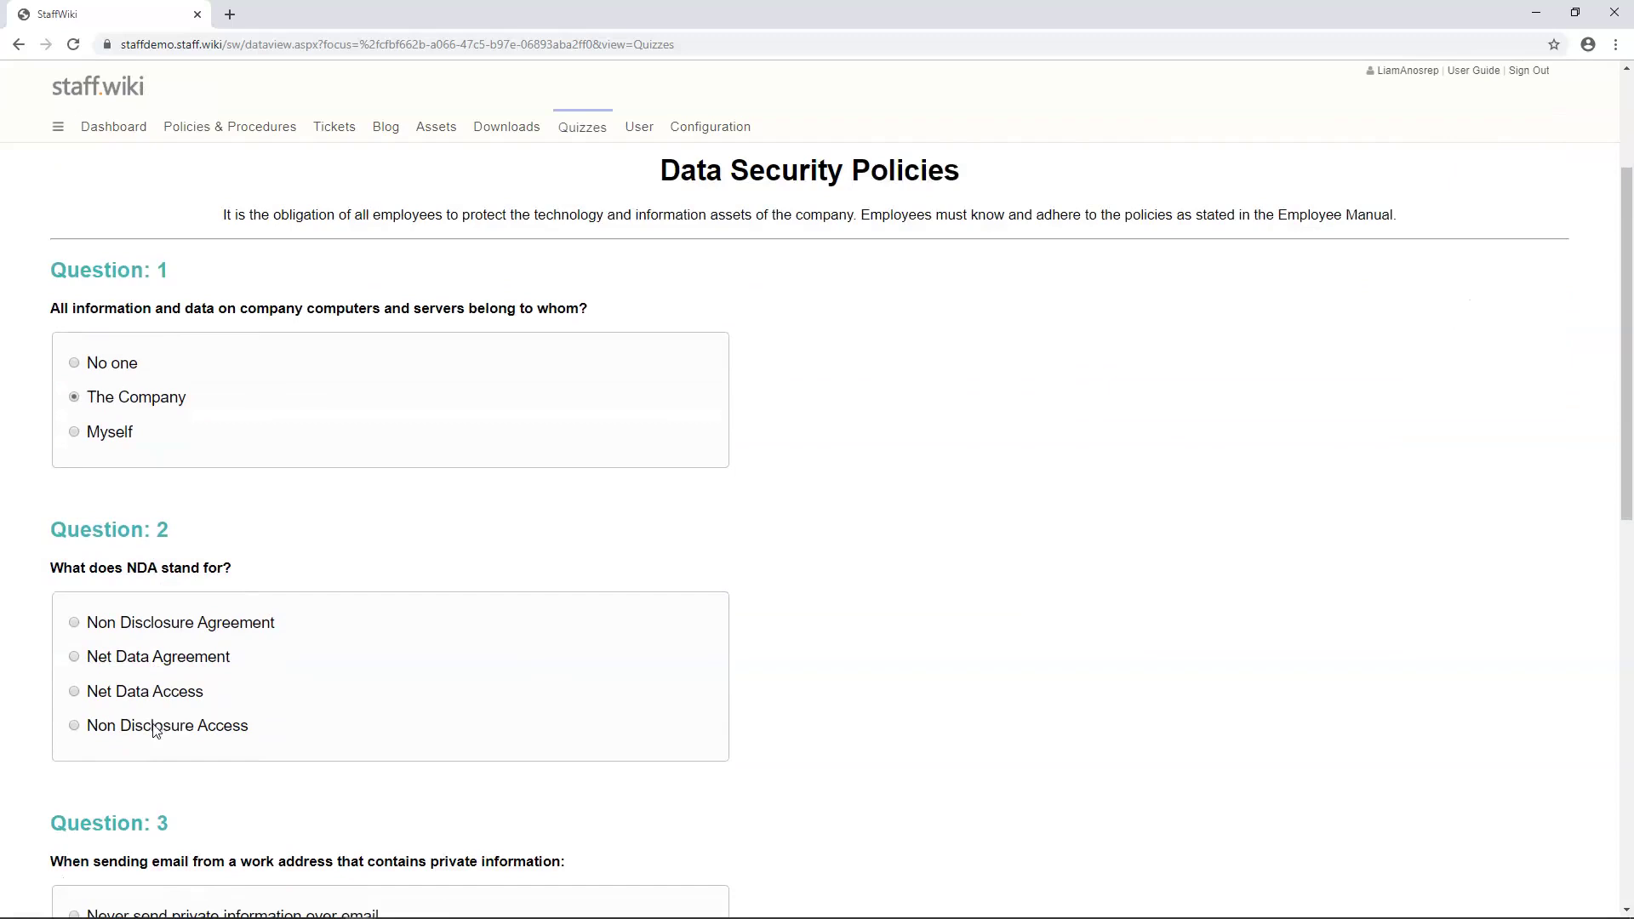
Answer the NDA question with "Non Disclosure Agreement", complete the remaining questions and submit the quiz answers
left_click(154, 630)
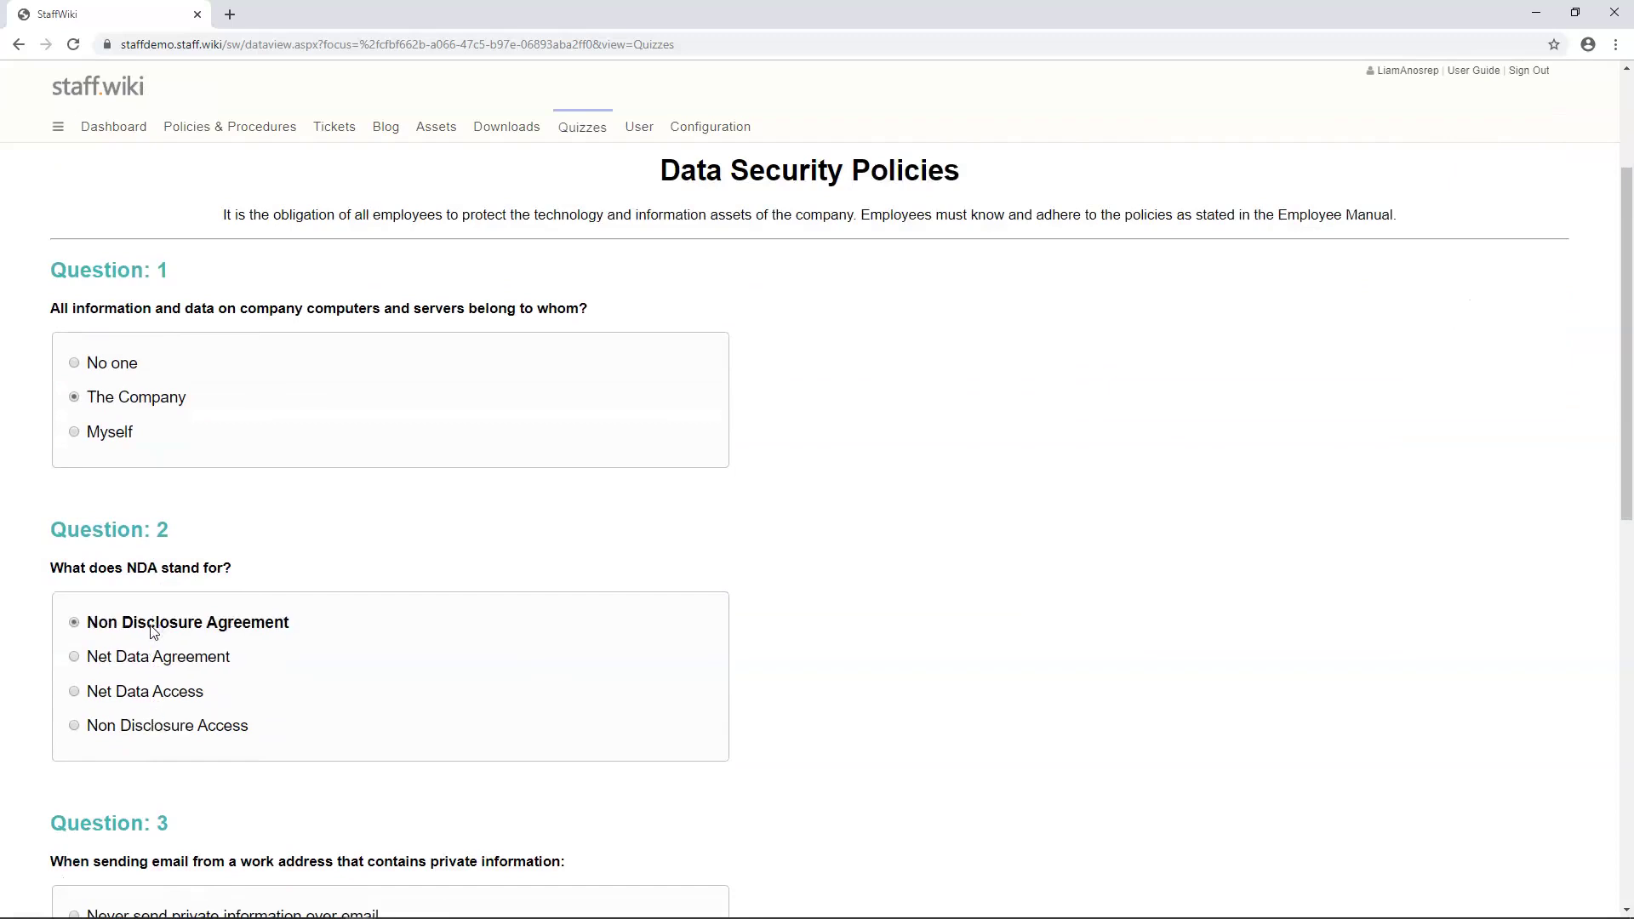
left_click(153, 630)
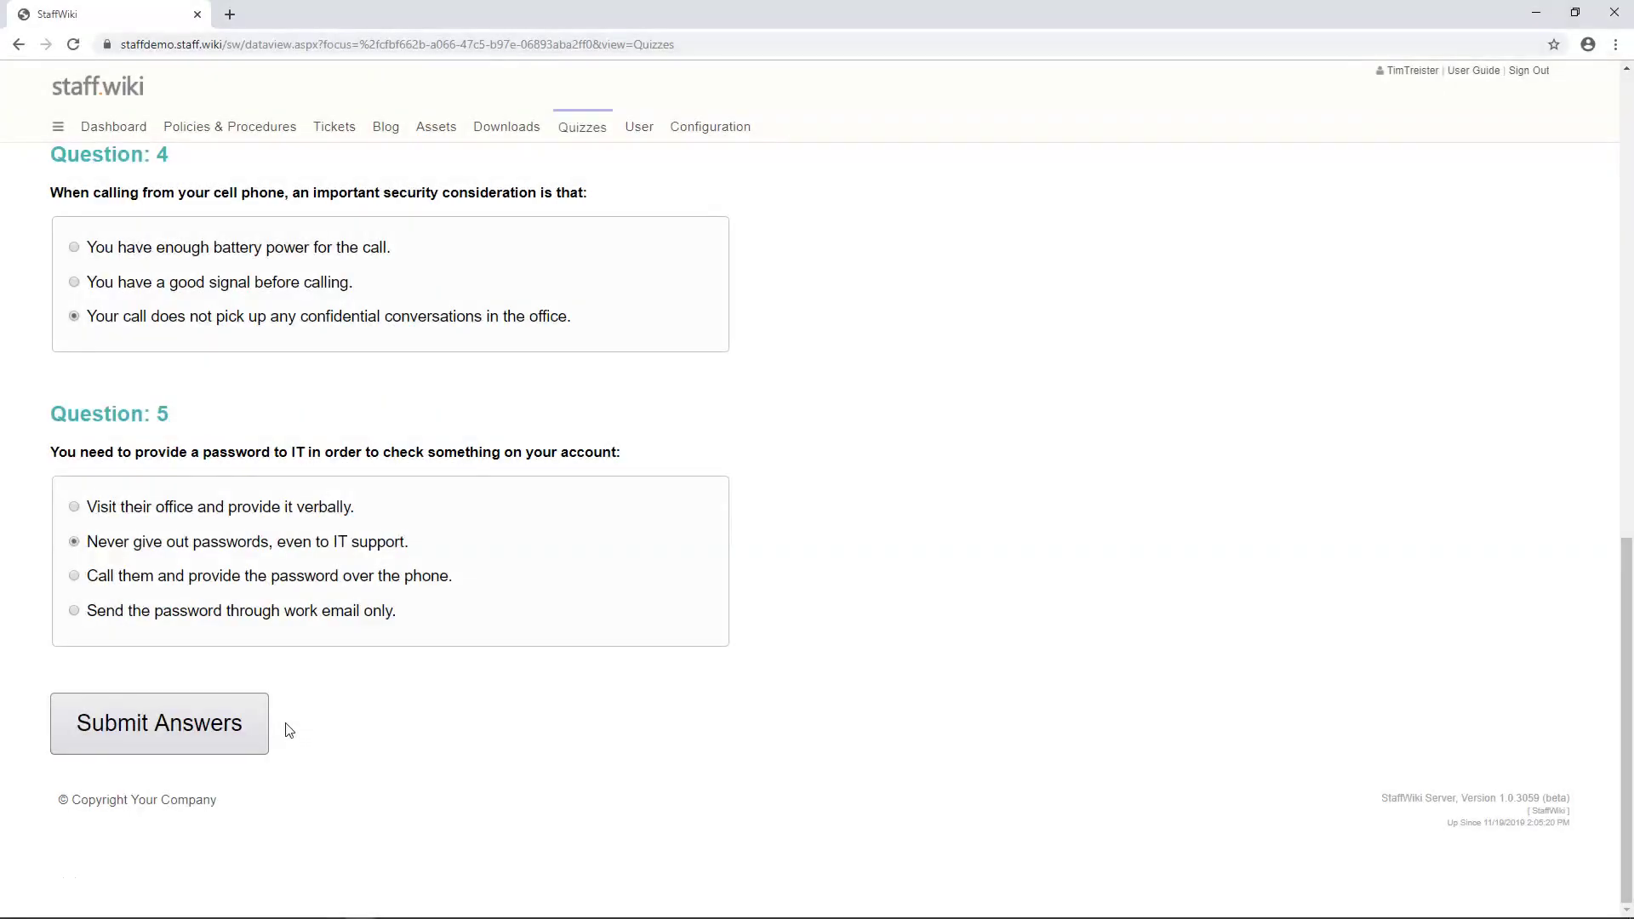
left_click(190, 744)
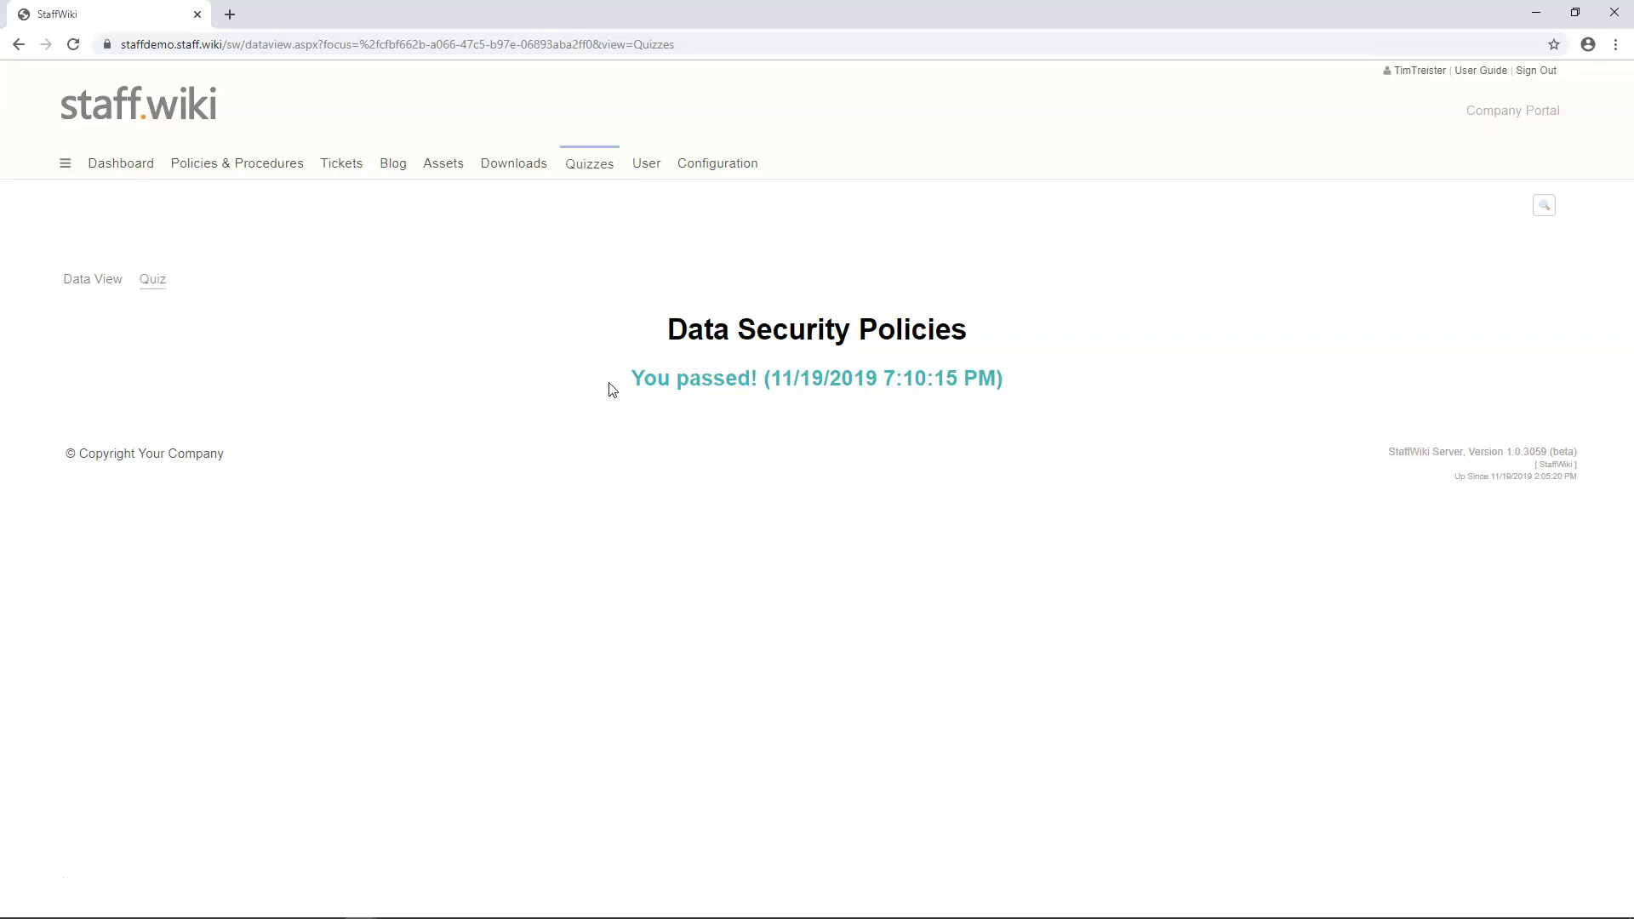
From the quiz list, choose to retake the Data Security Policies quiz and confirm deleting the previous results
left_click(594, 177)
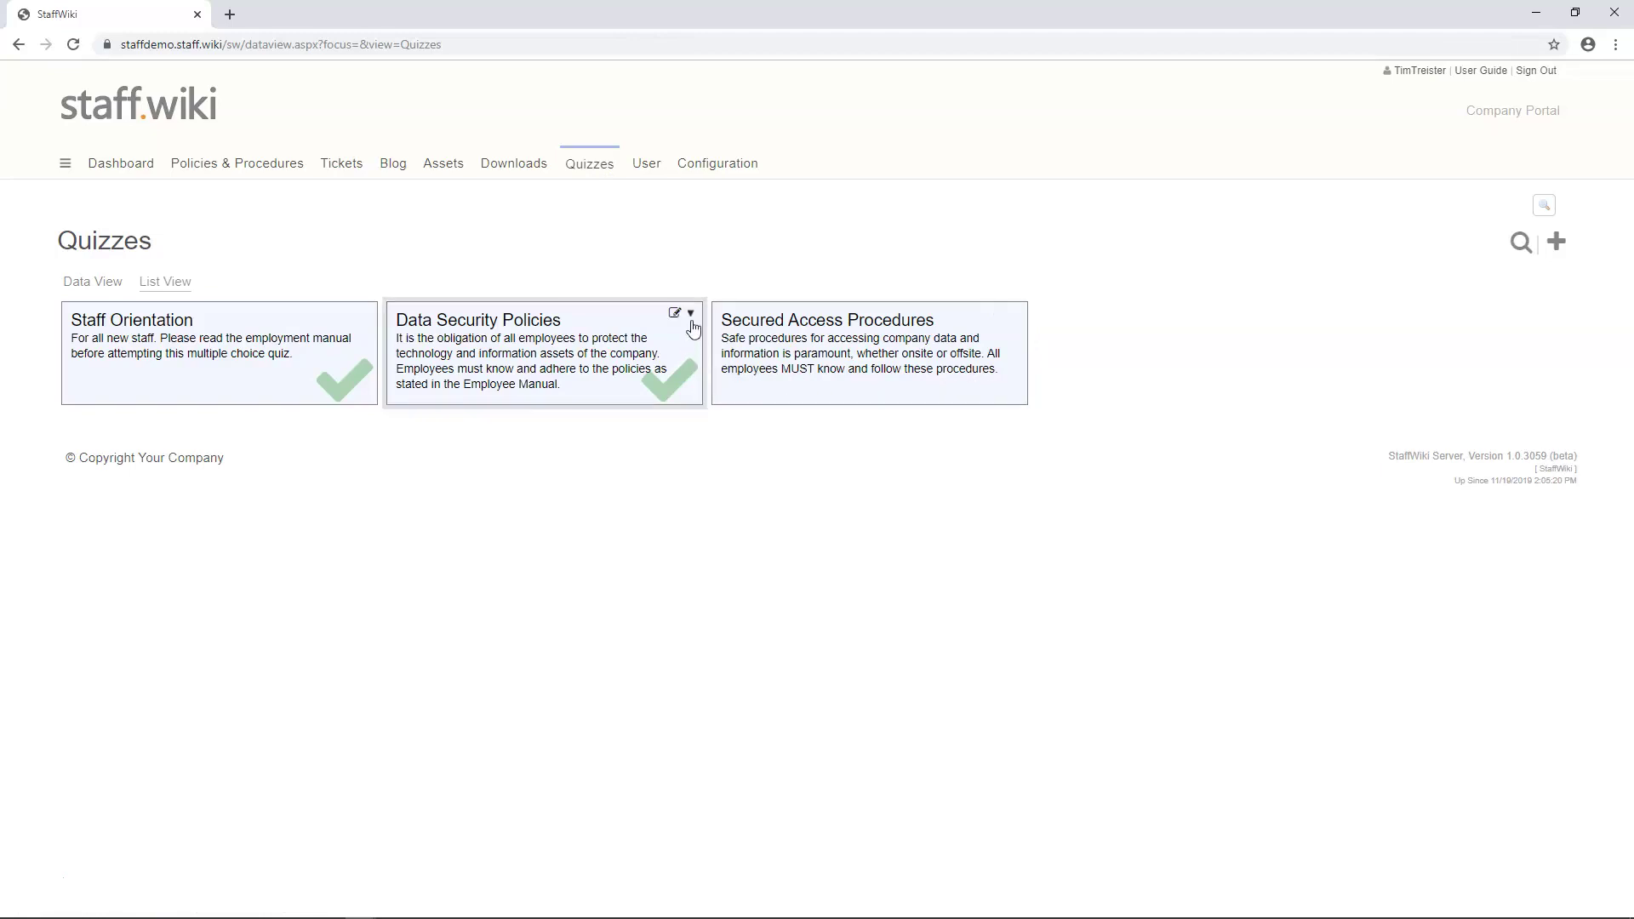
left_click(690, 314)
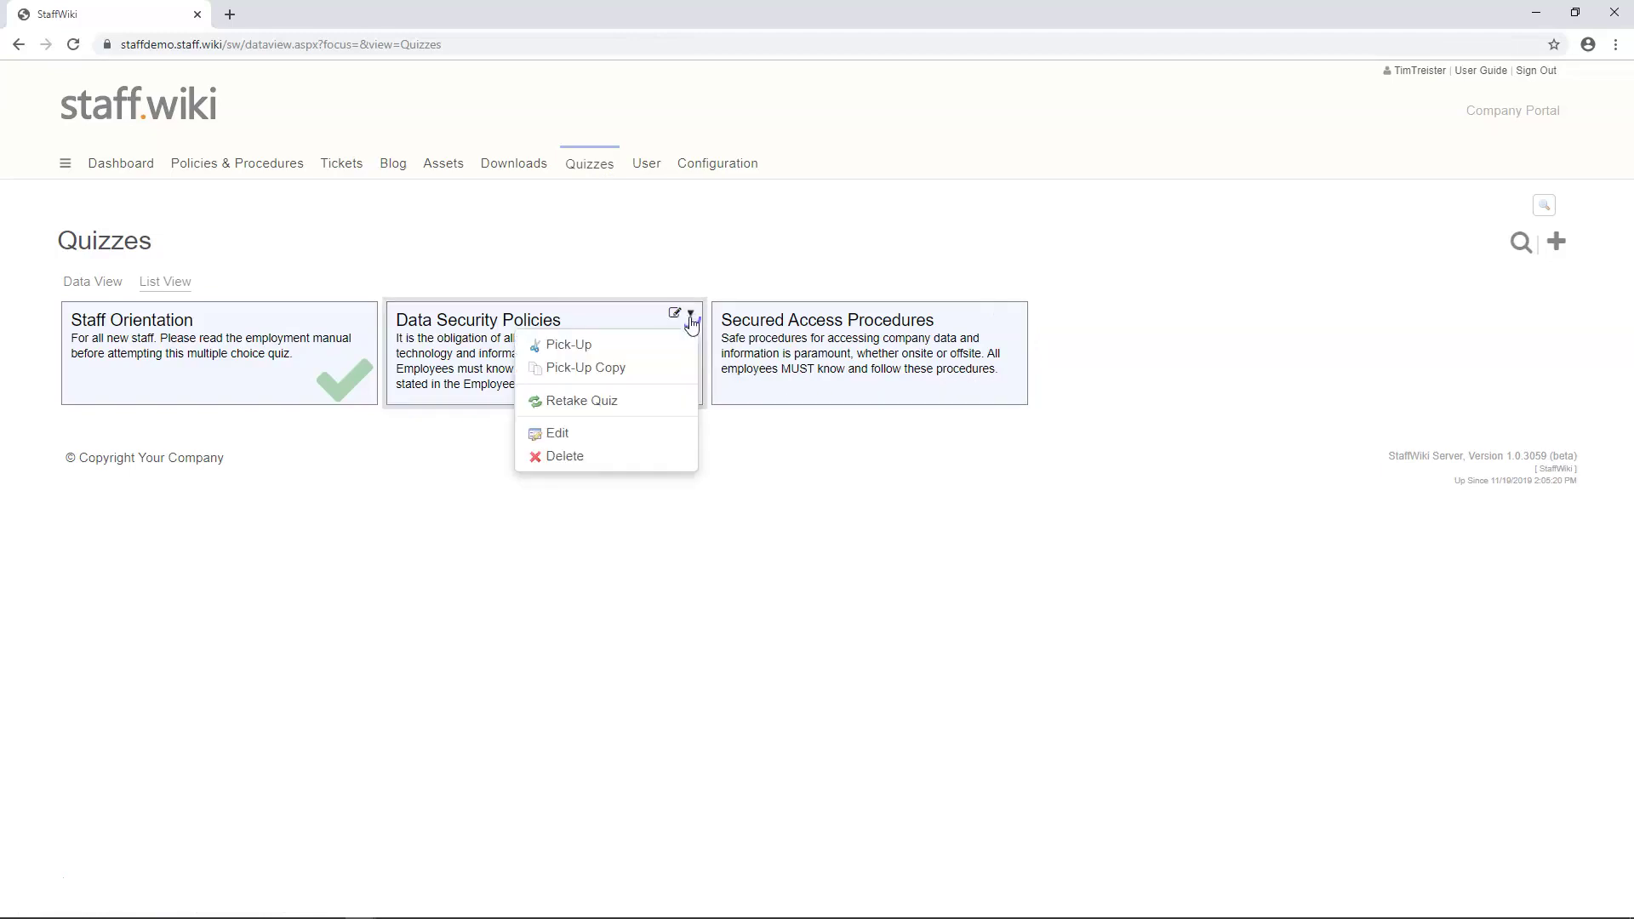
left_click(647, 403)
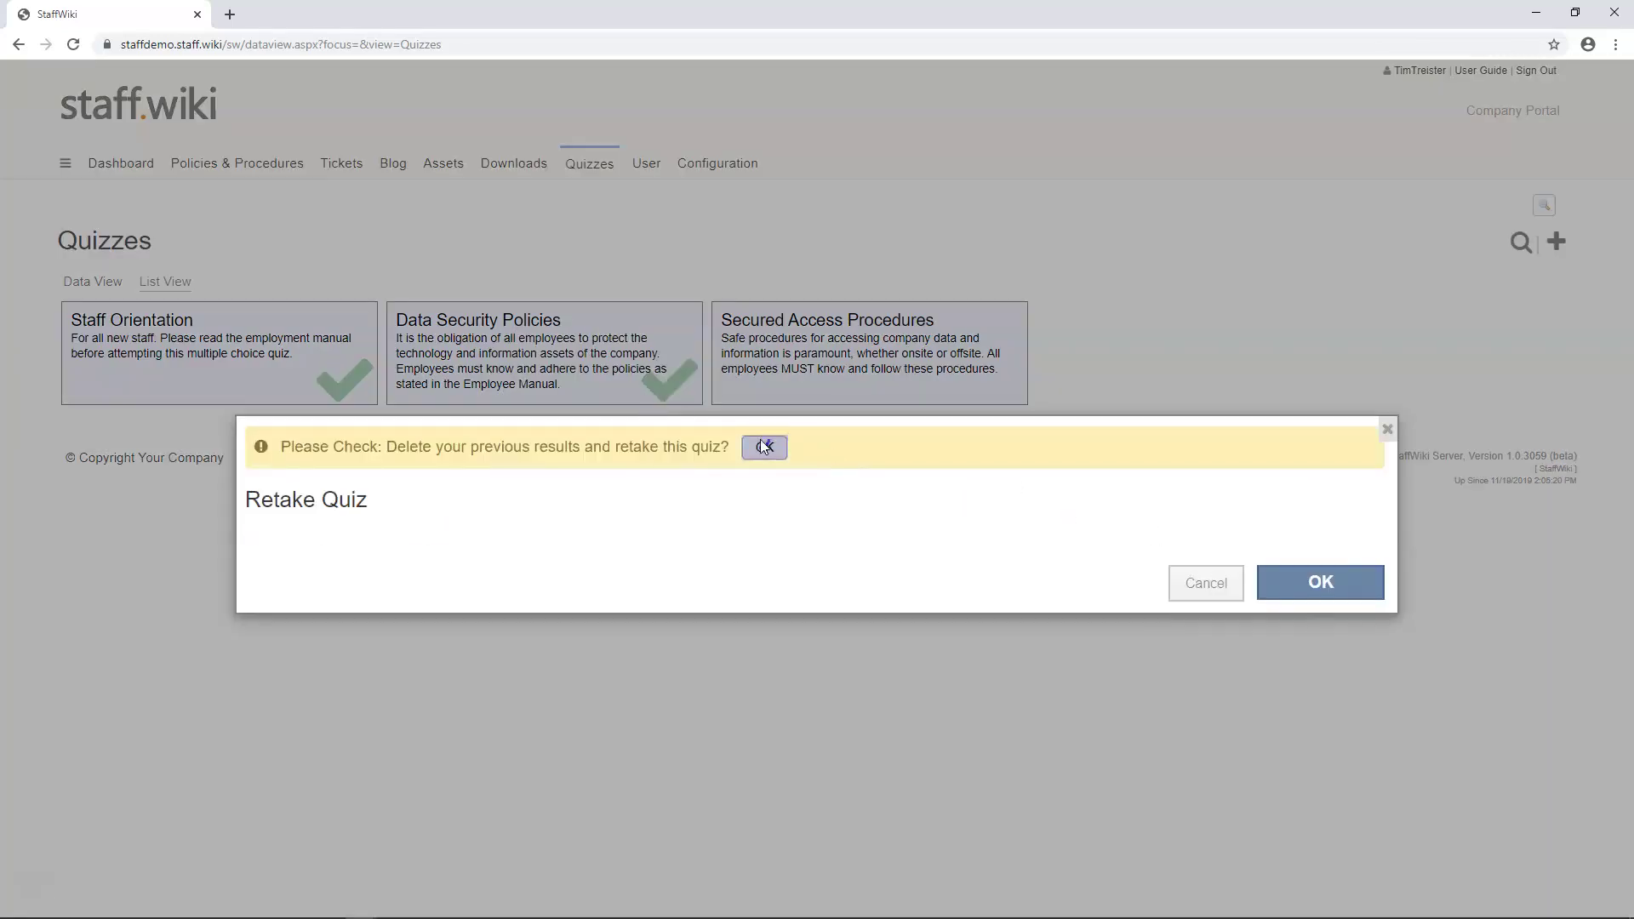
left_click(763, 446)
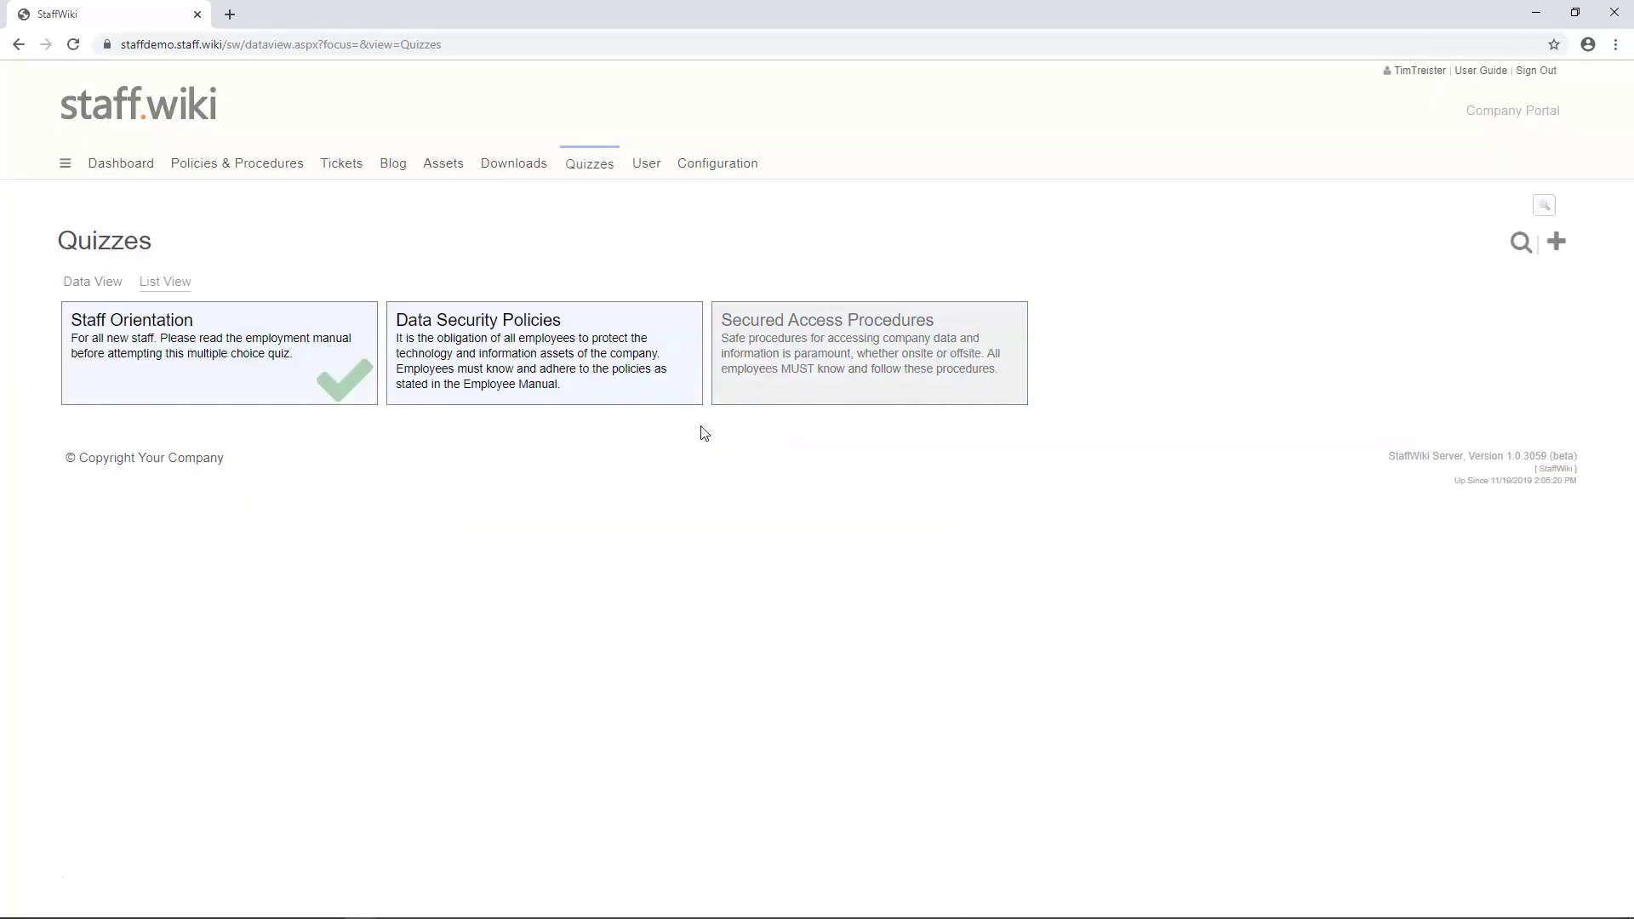
mouse_move(639, 407)
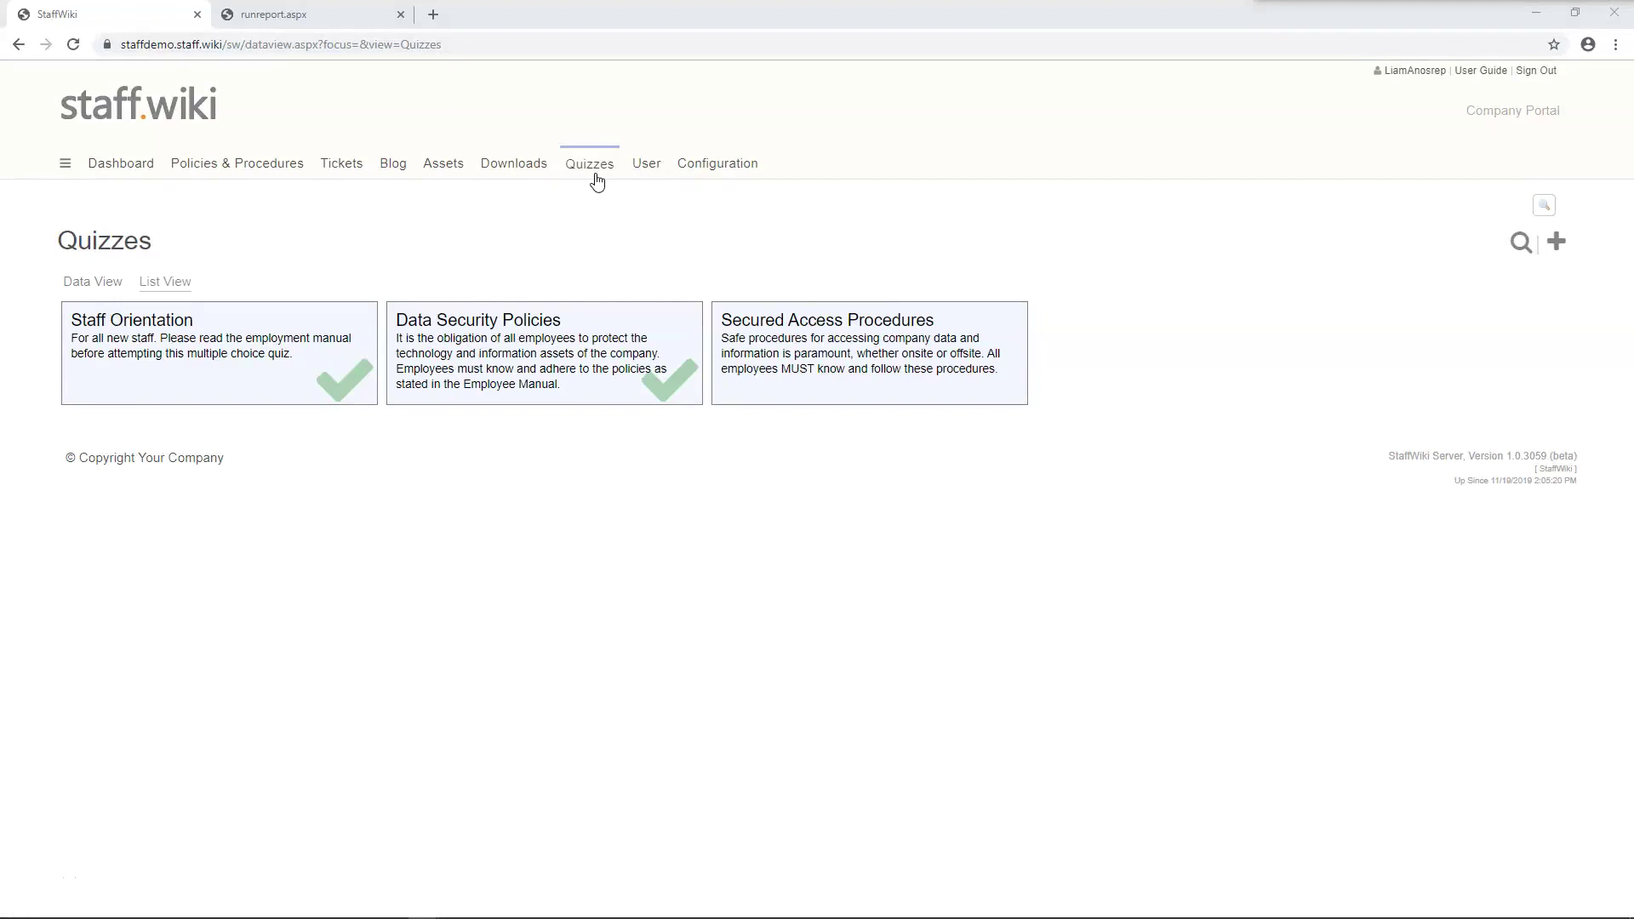
Open the Staff Orientation quiz's data view and run its User Test Results report
left_click(295, 390)
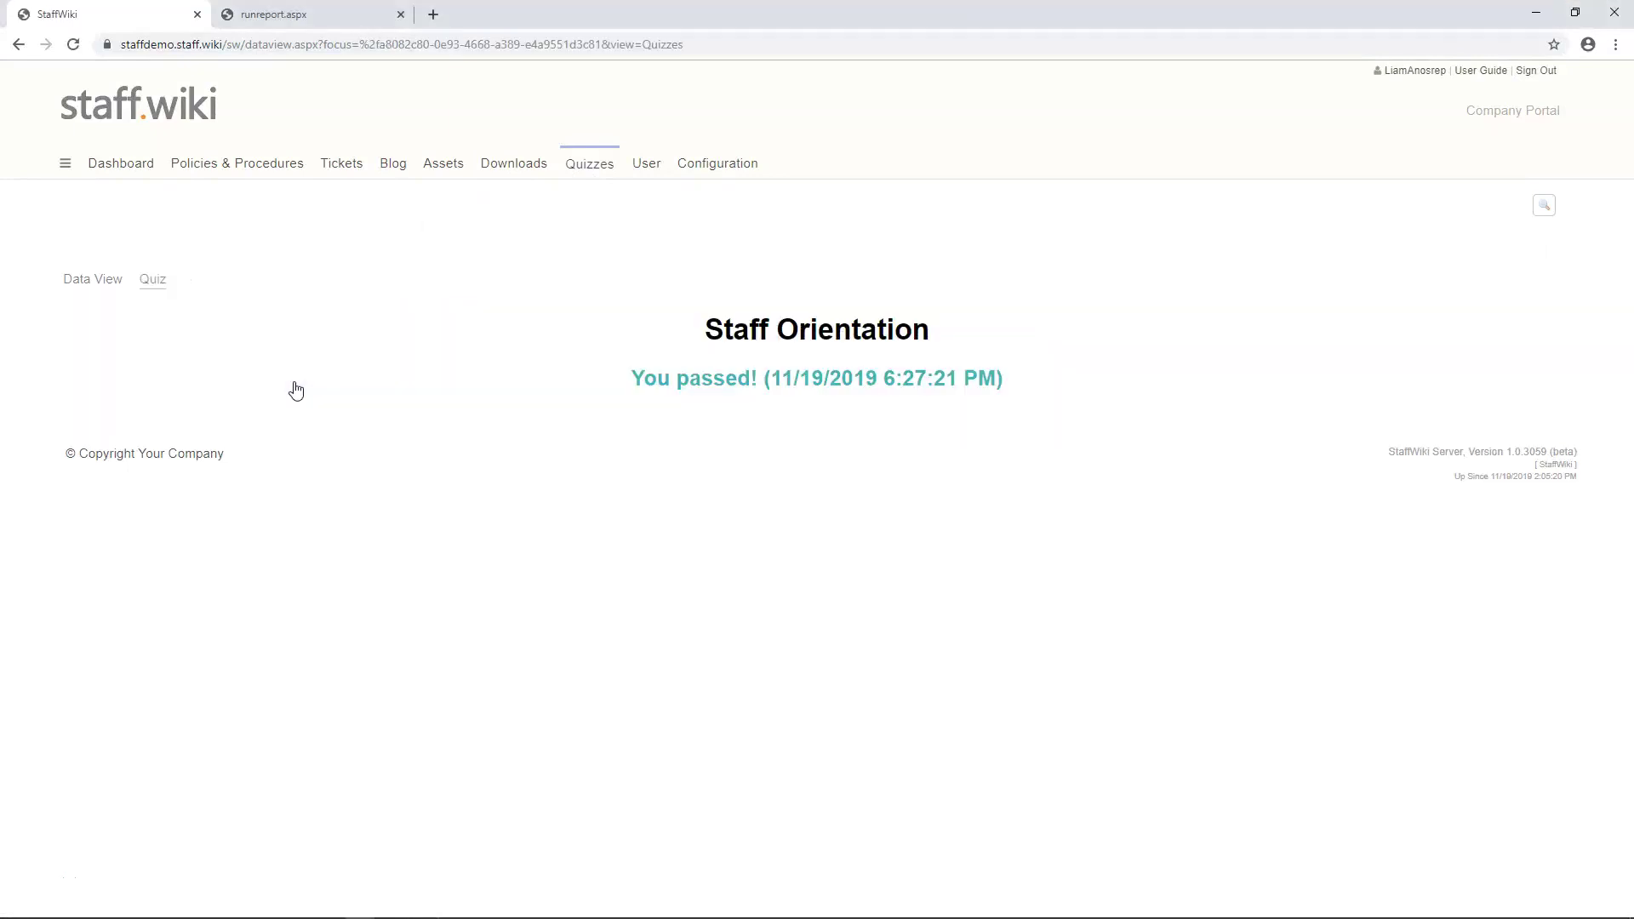
left_click(87, 281)
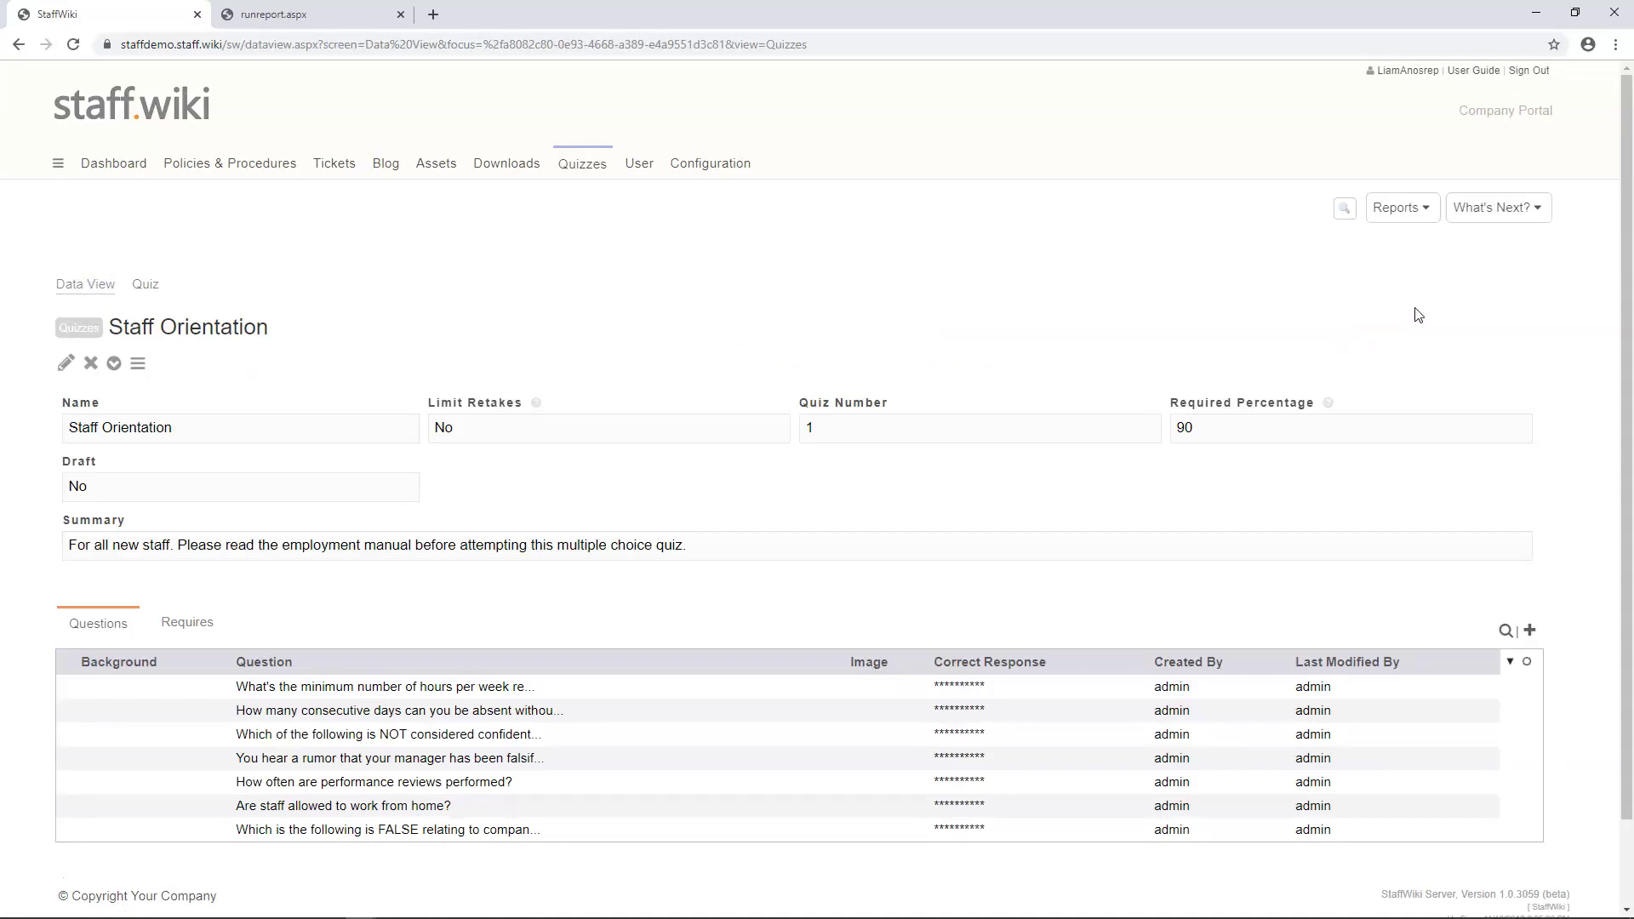
left_click(1426, 219)
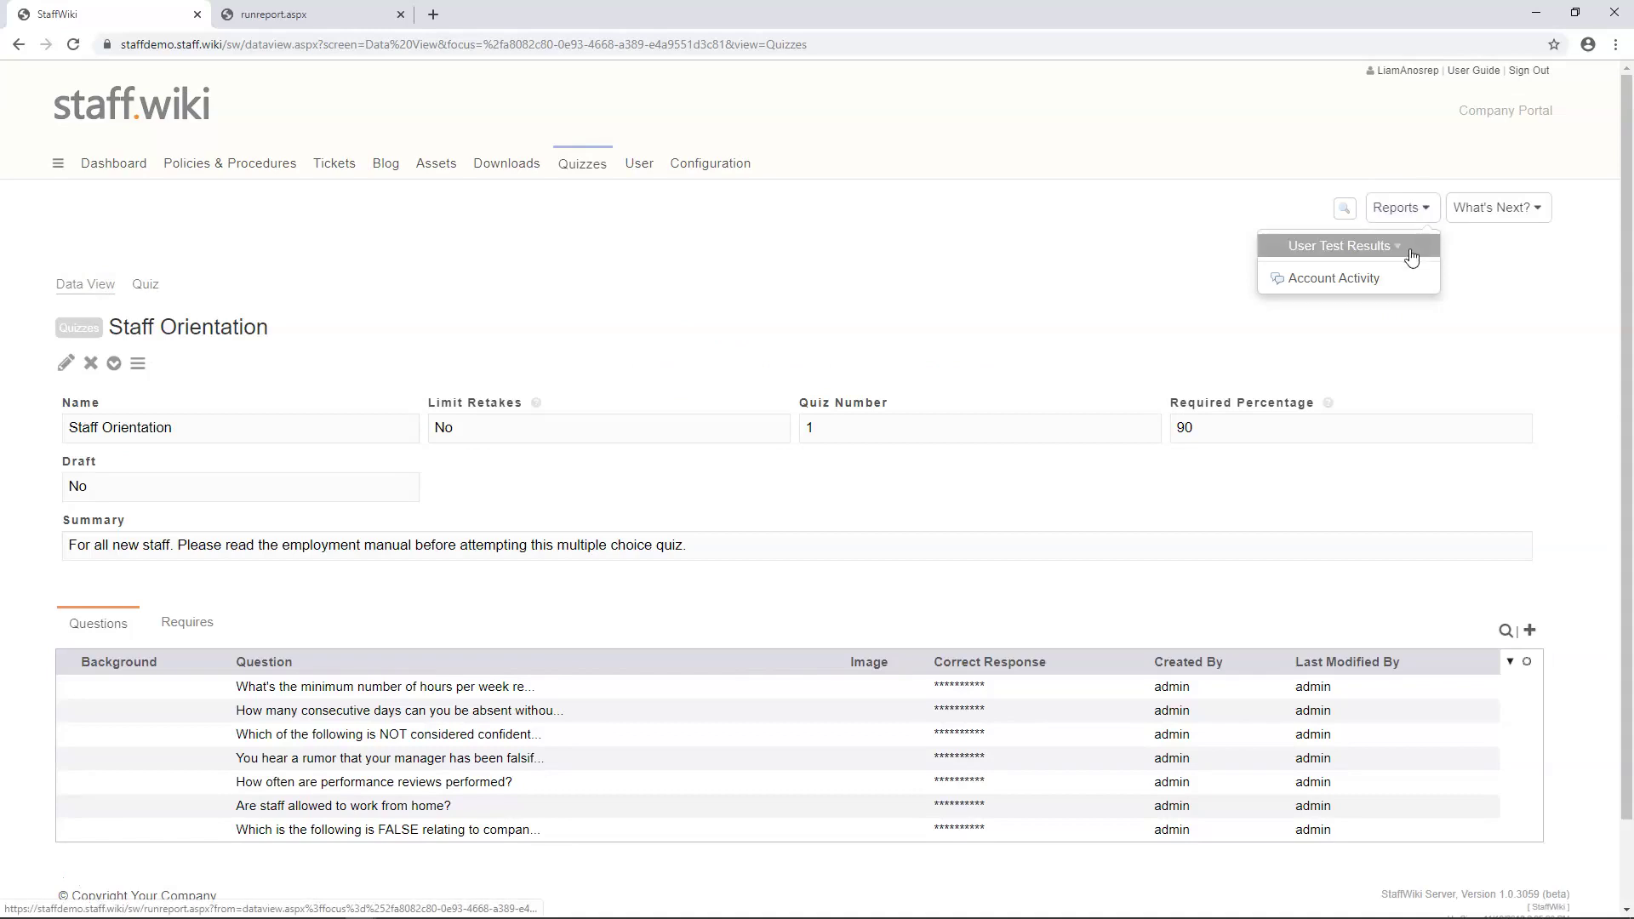
left_click(1411, 256)
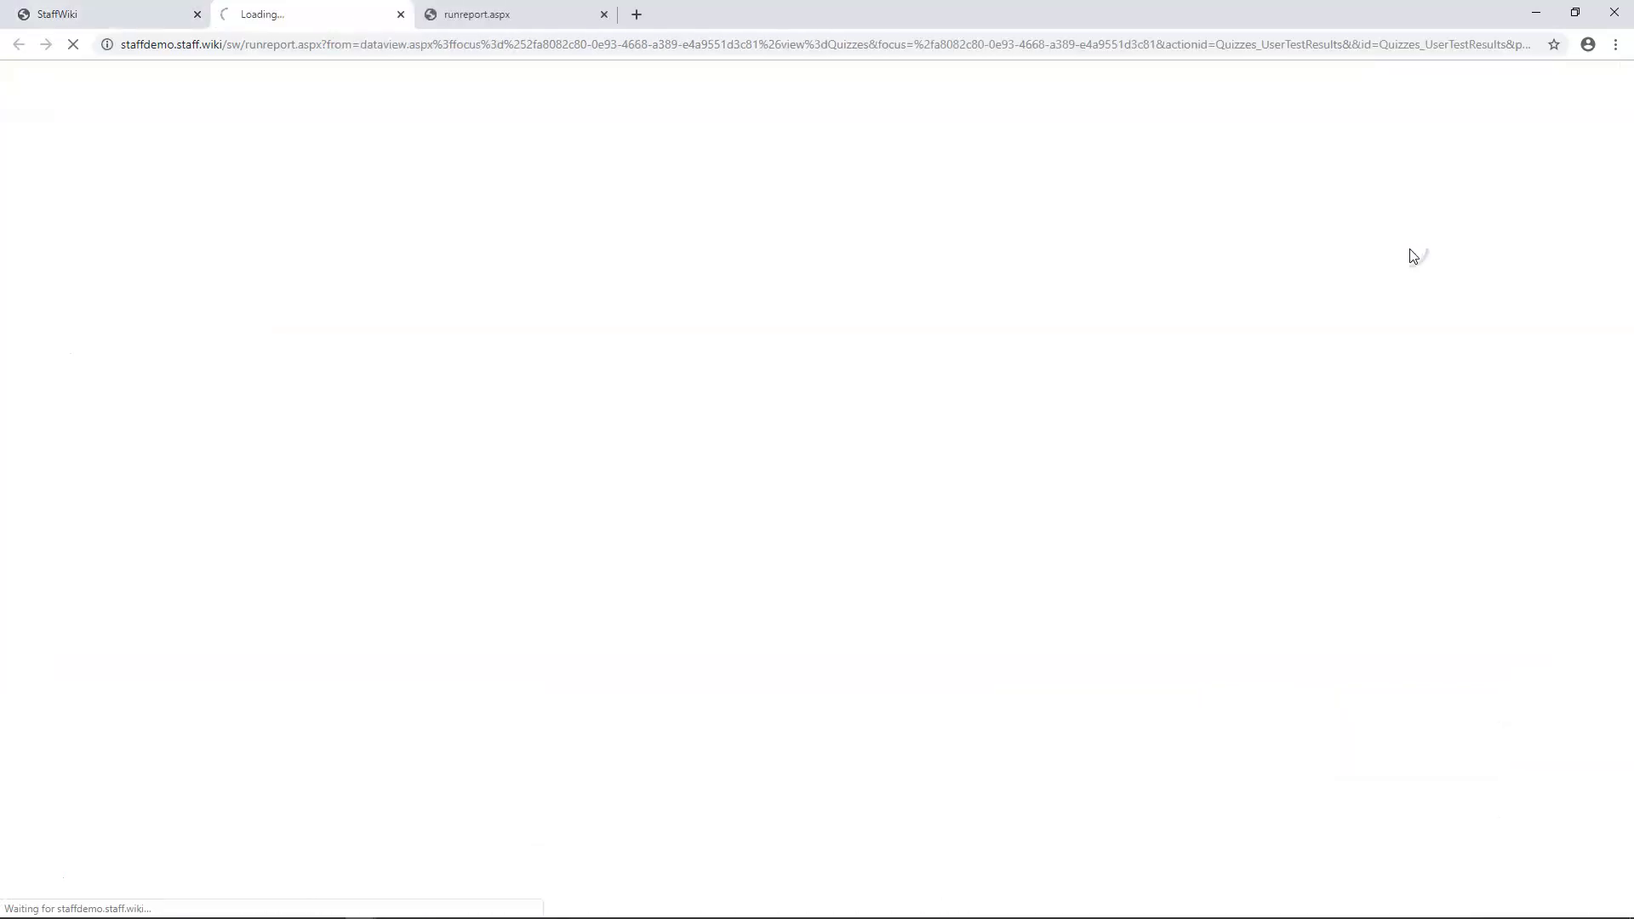